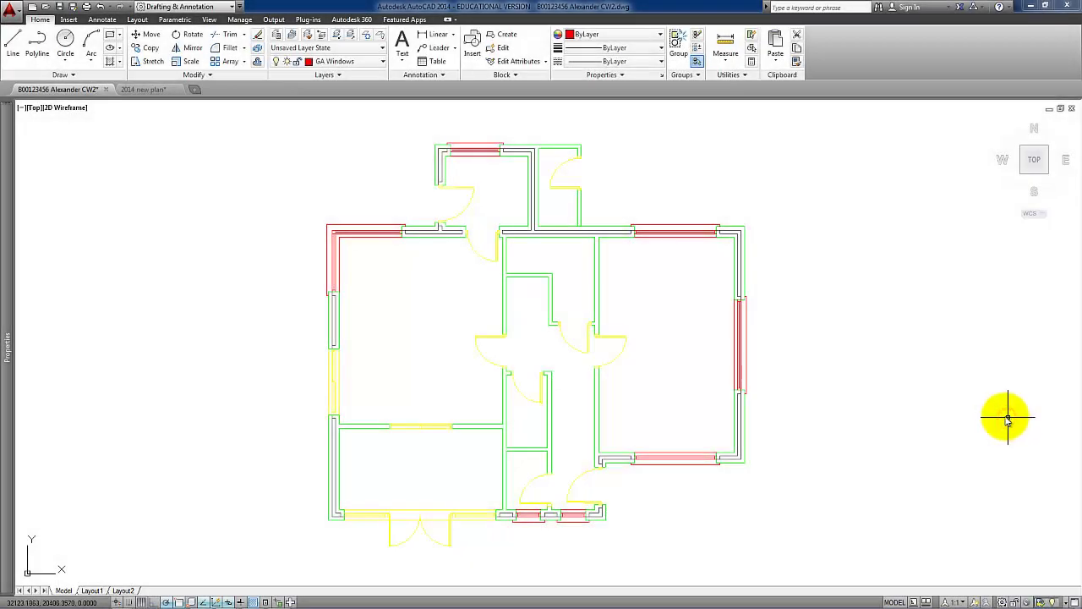
- Zoom and pan until the upper hallway wall junction near the back door fills the view
scroll(676, 317, up, 1)
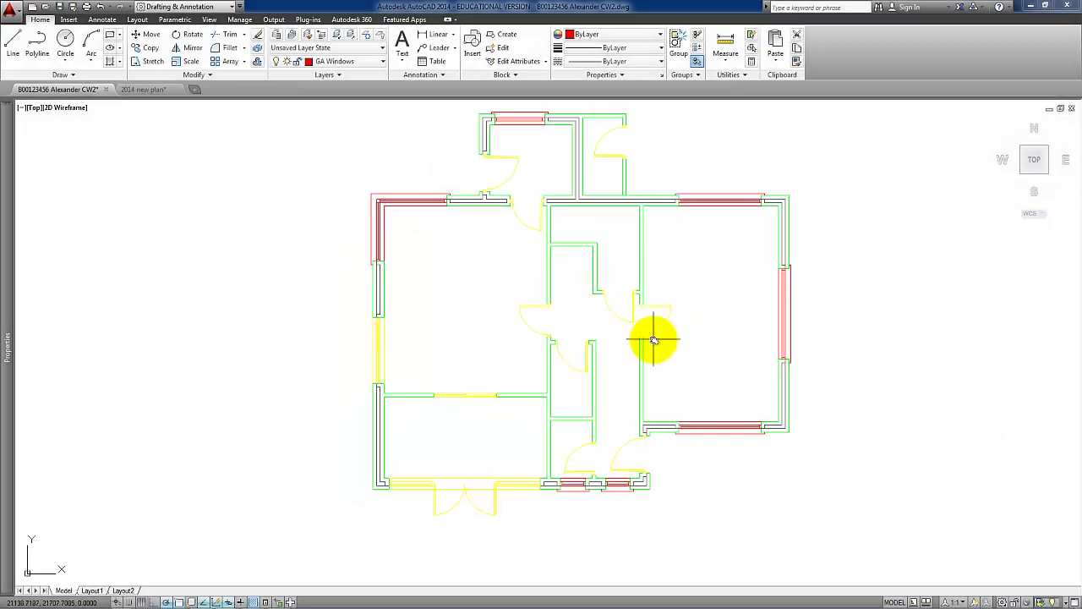
scroll(647, 338, up, 2)
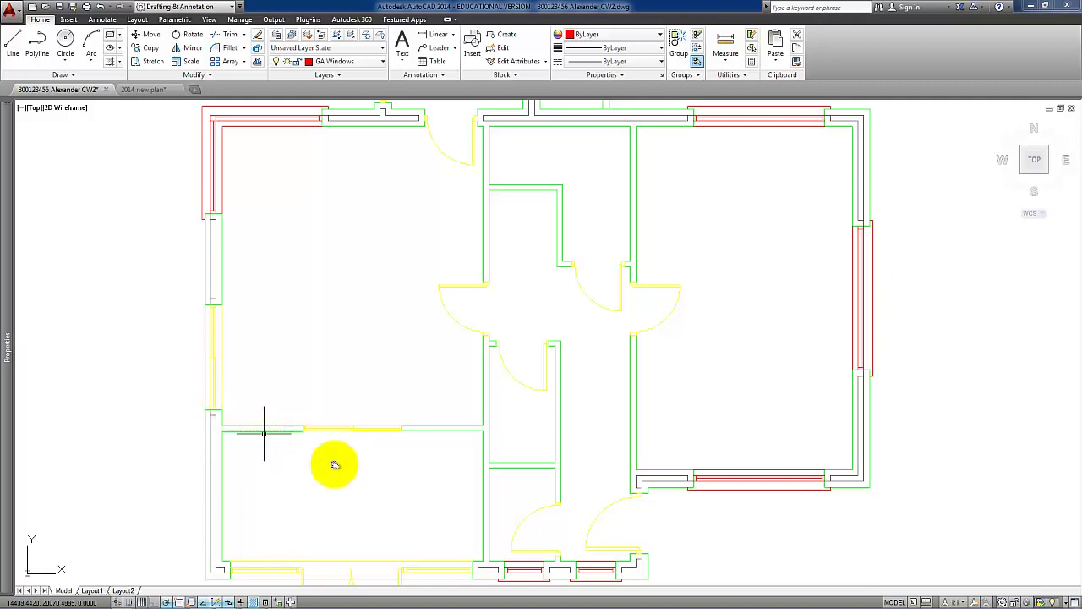
scroll(640, 476, up, 5)
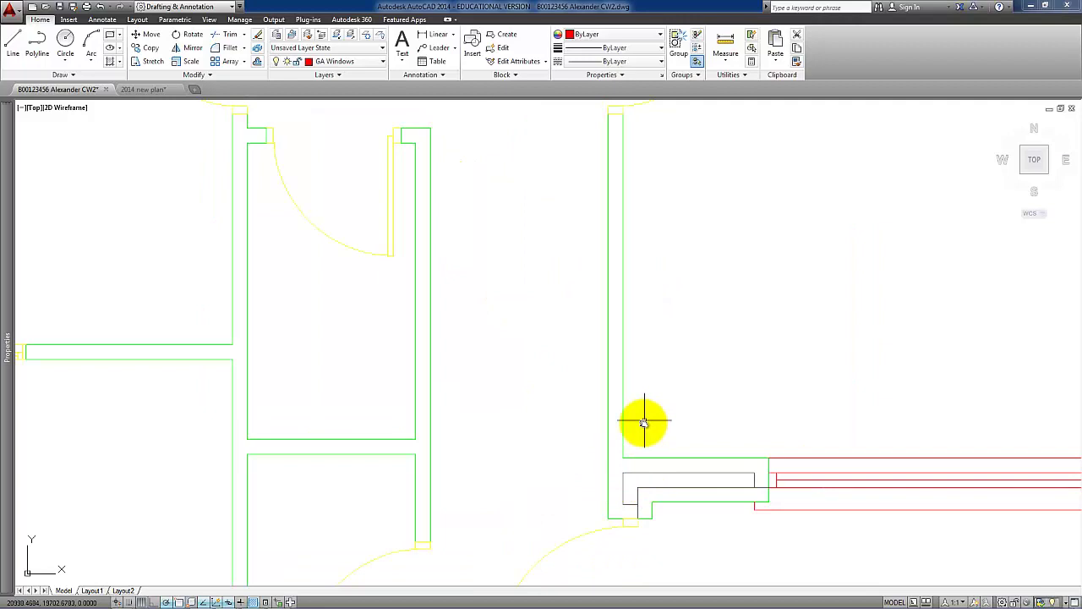
scroll(592, 507, down, 5)
scroll(507, 338, up, 1)
middle_drag(481, 228, 459, 338)
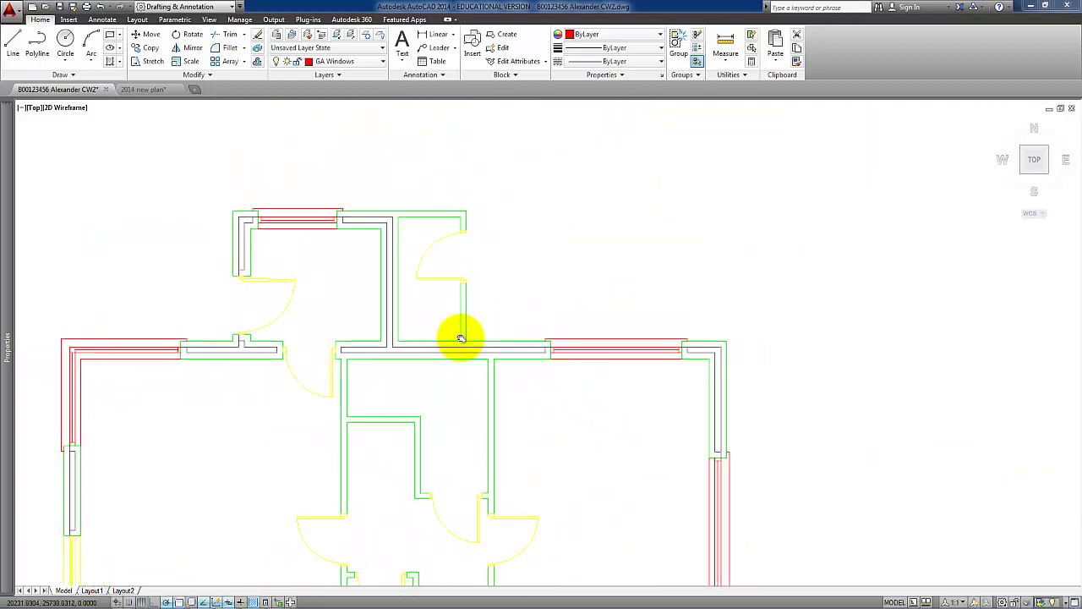
scroll(447, 302, up, 2)
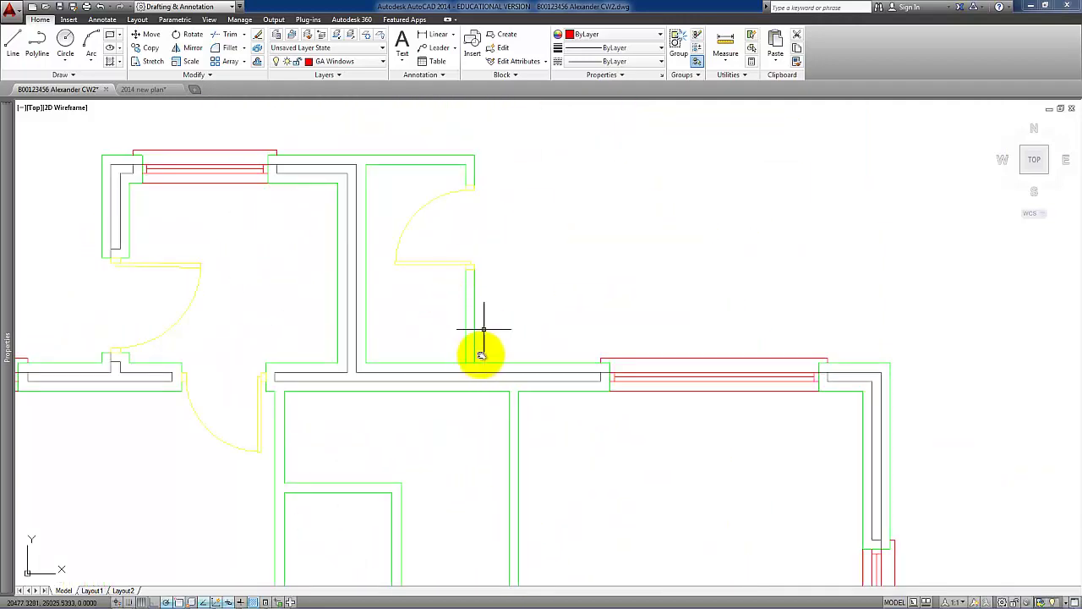
- Trim the short line closing the vertical wall at the hallway wall, then zoom out
click(232, 43)
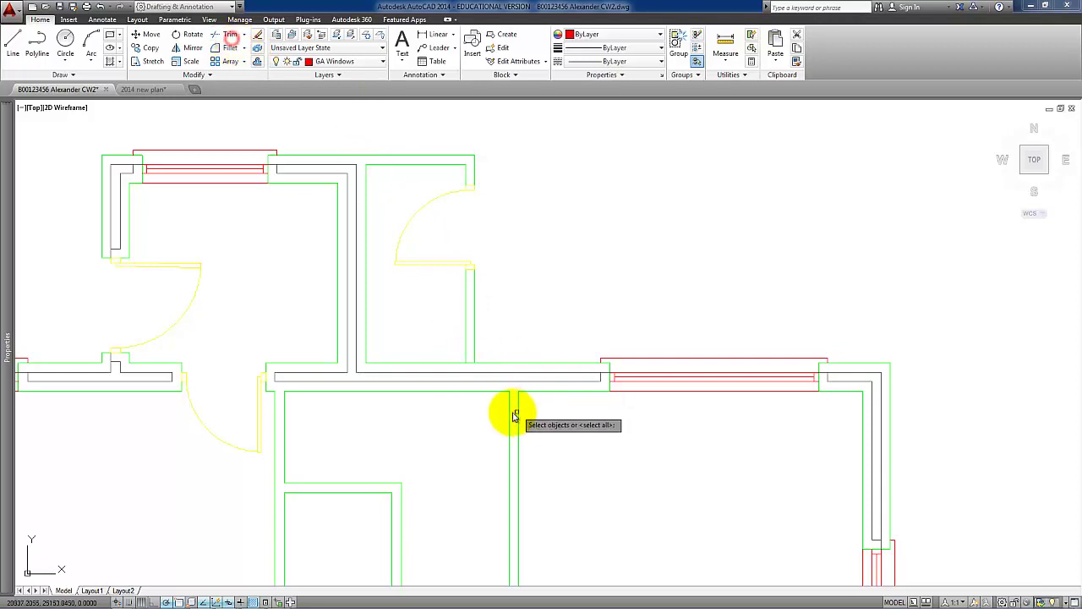
click(470, 361)
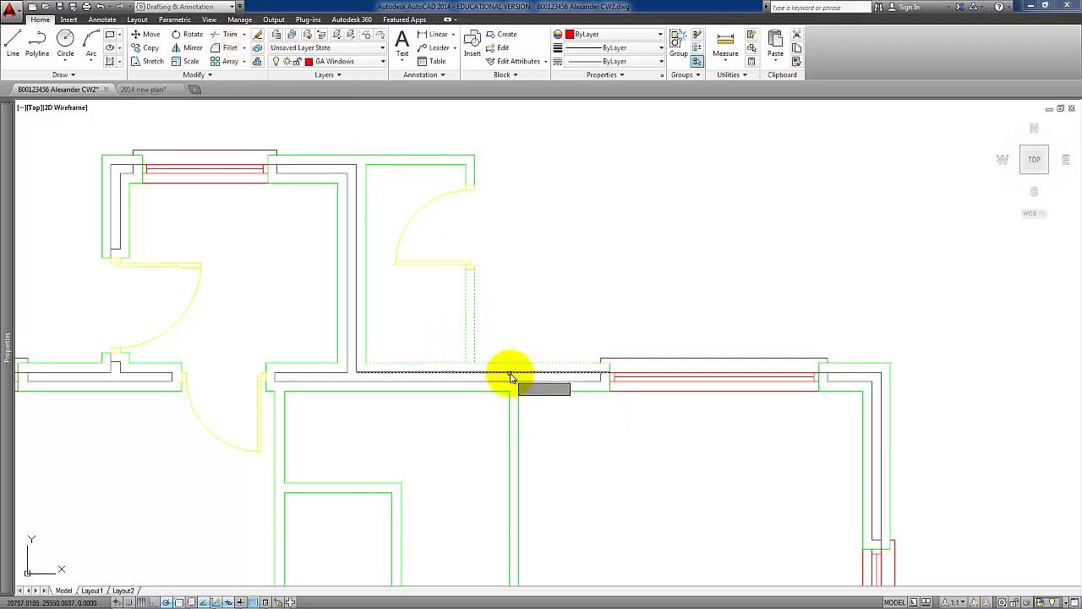
key(Return)
click(470, 363)
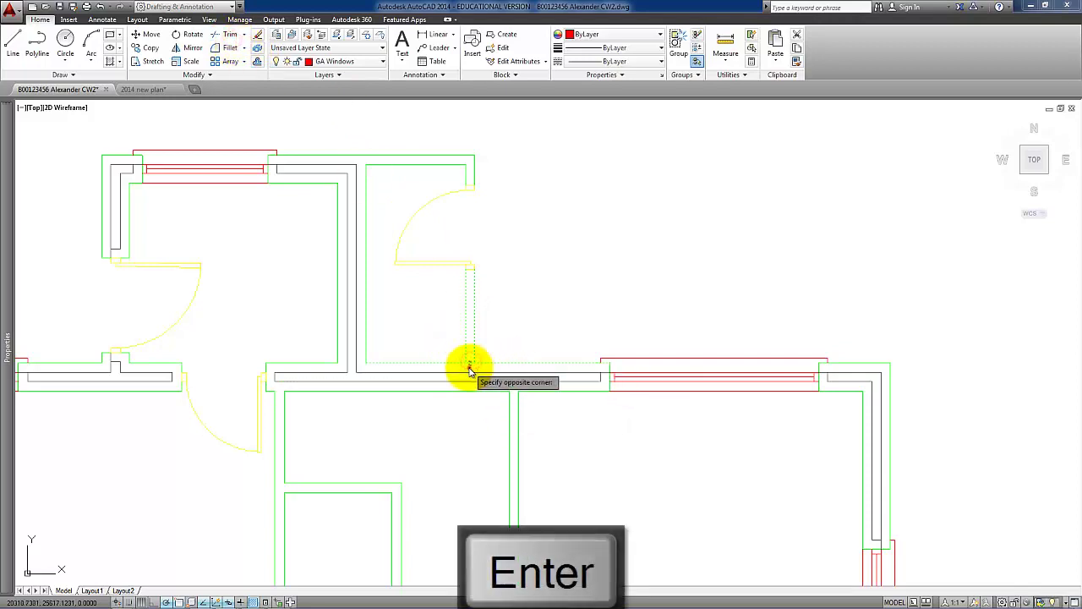
click(467, 367)
right_click(544, 416)
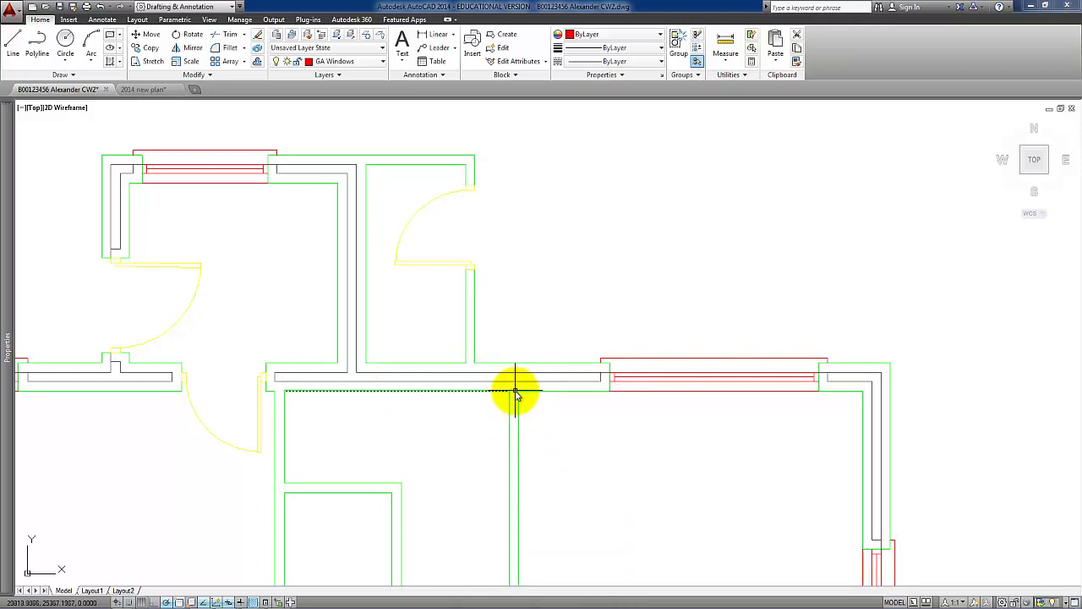
click(514, 392)
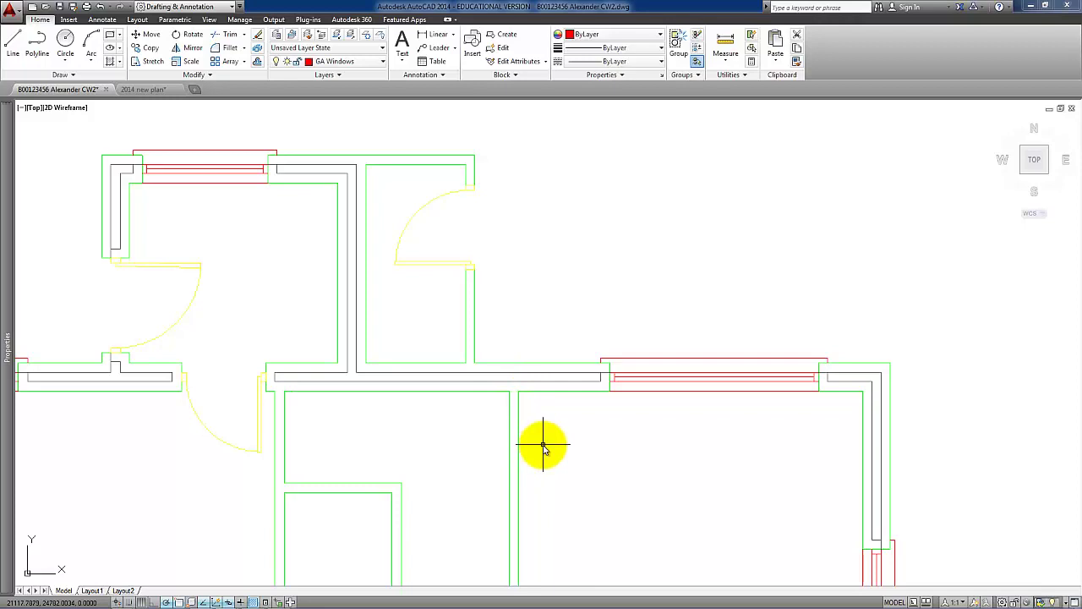
scroll(544, 448, down, 5)
middle_drag(541, 442, 623, 283)
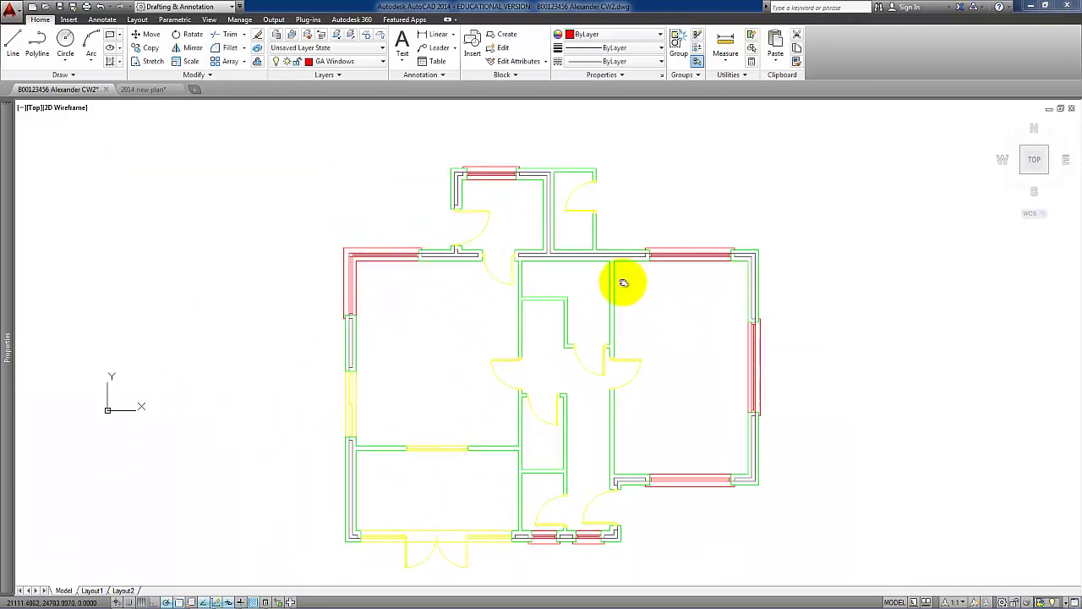
- Create layer 'GA Hatching' with grey colour 254 and make it current
click(276, 37)
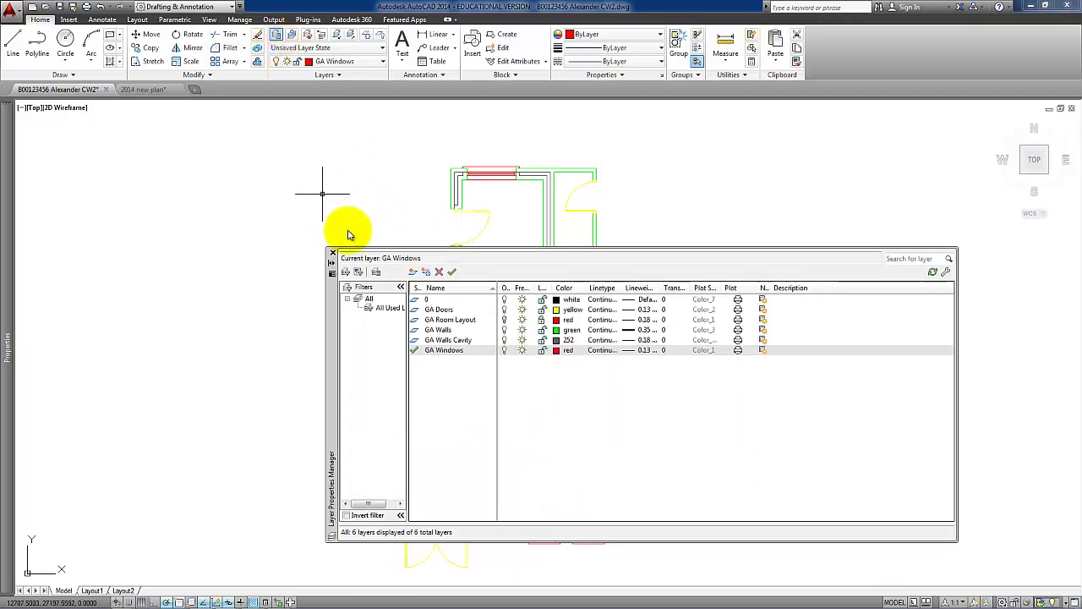
click(412, 272)
text(G)
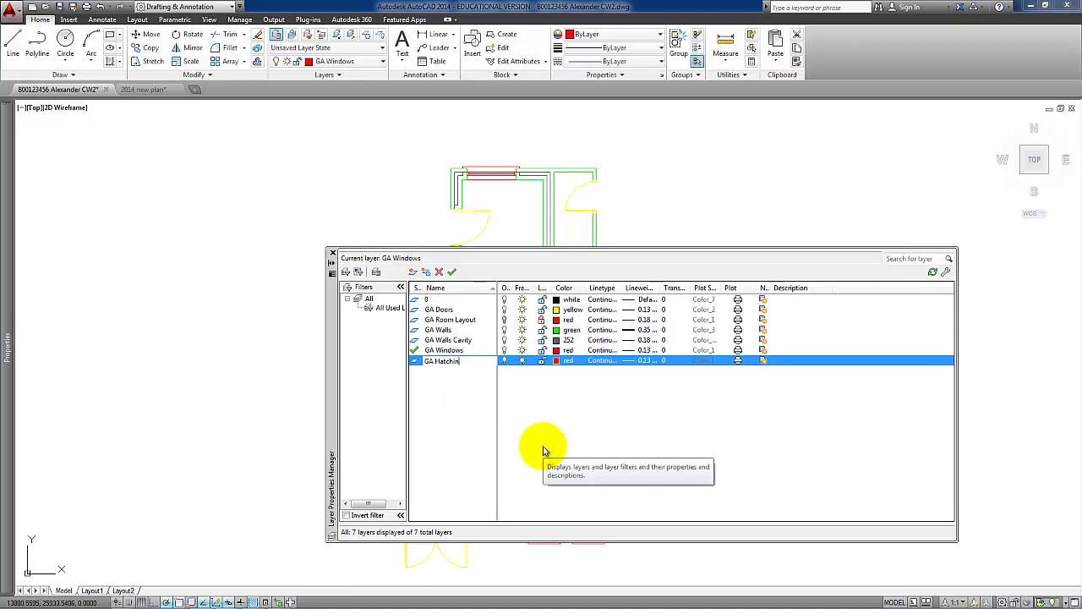
click(556, 360)
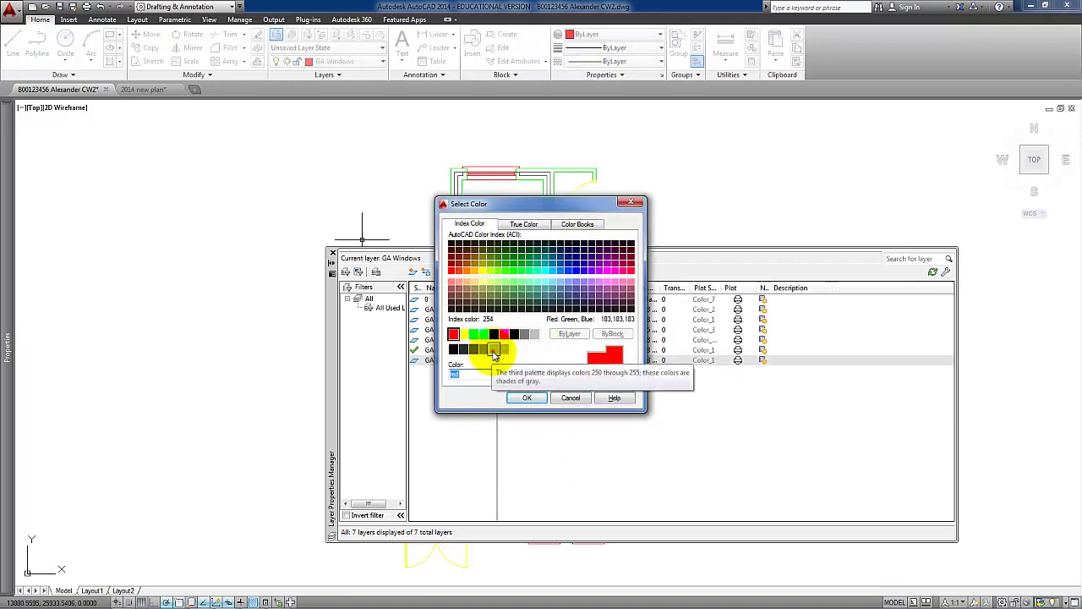
click(494, 350)
click(528, 399)
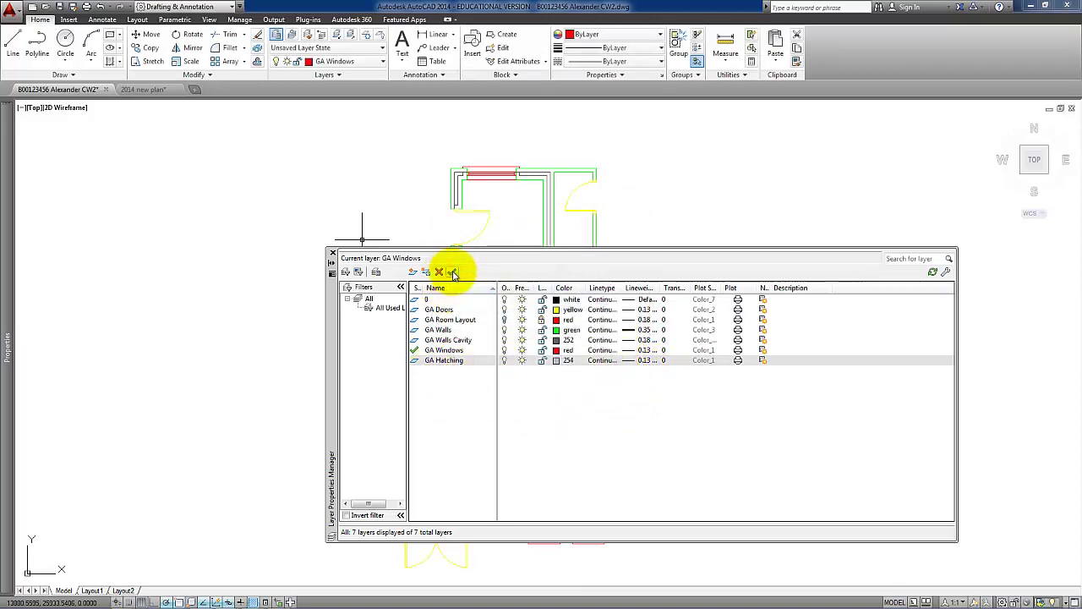
click(454, 273)
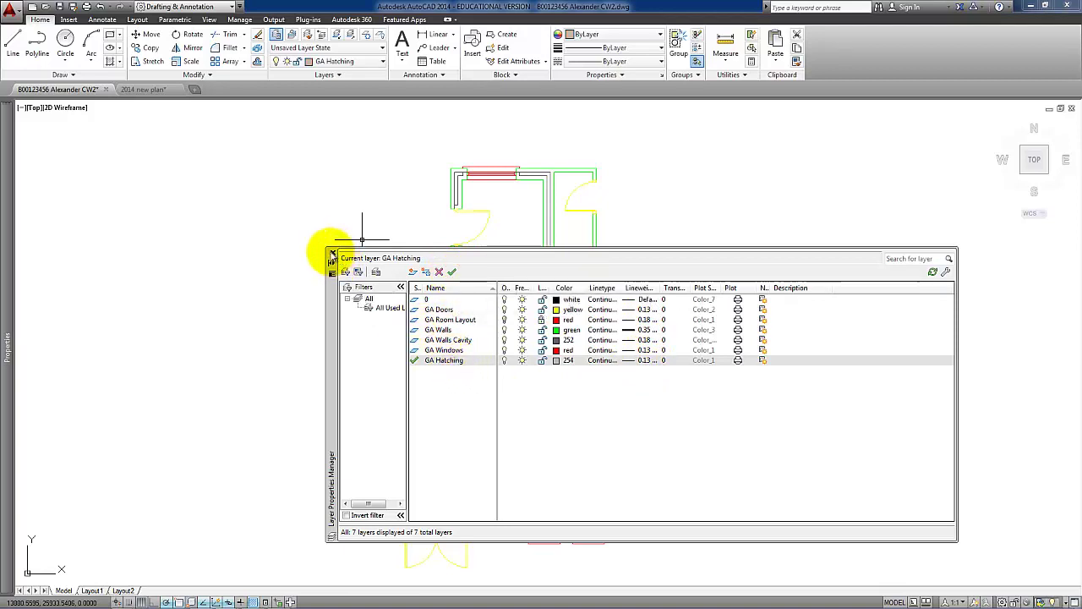
click(332, 254)
middle_drag(565, 339, 549, 331)
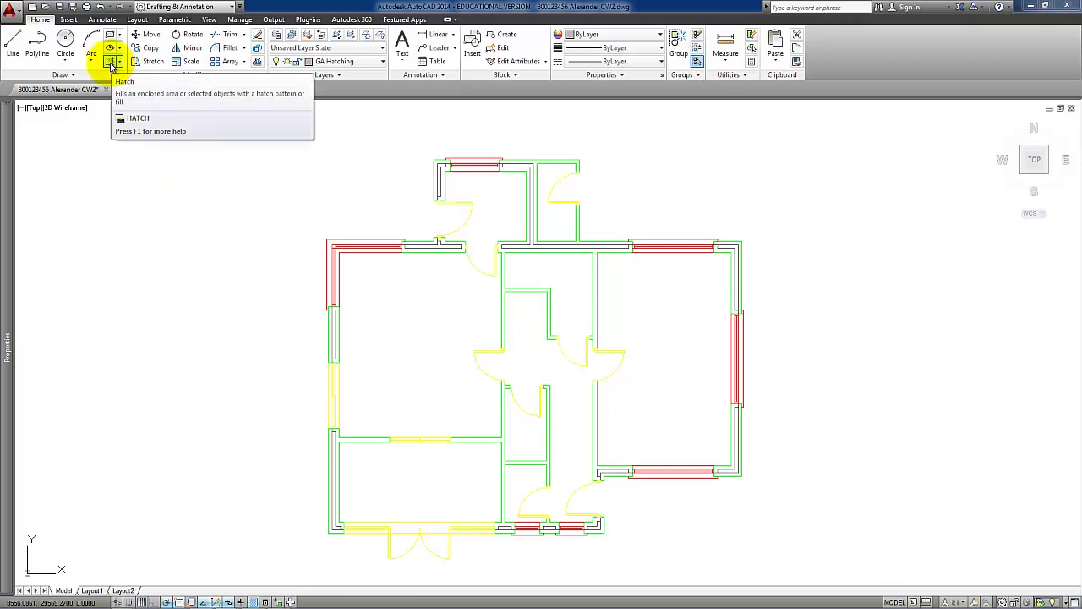
- Launch Hatch with the ANSI32 pattern and a pattern scale of 10
click(111, 65)
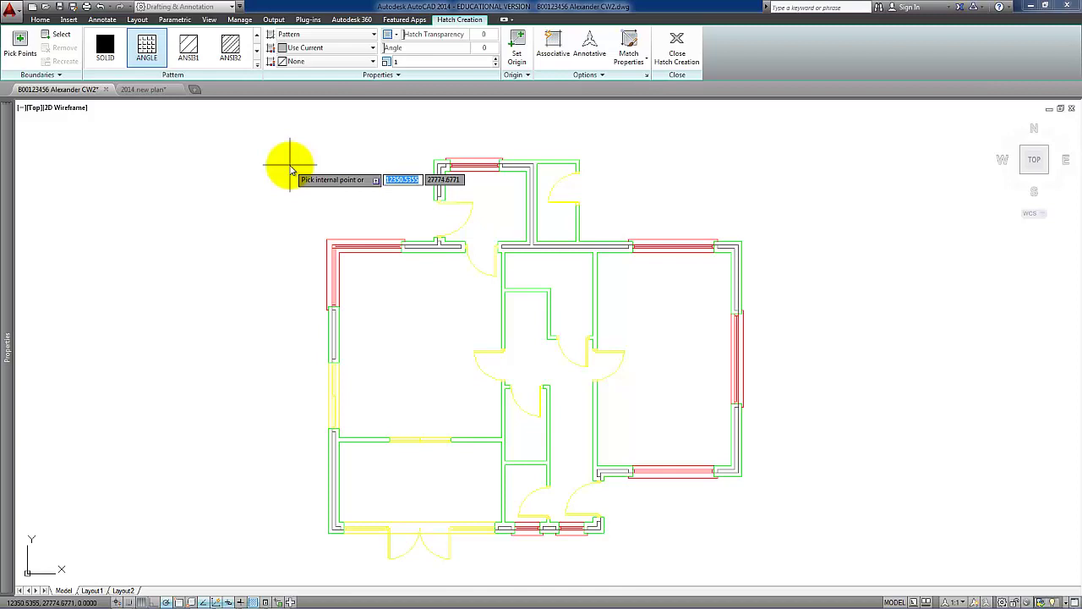
click(234, 50)
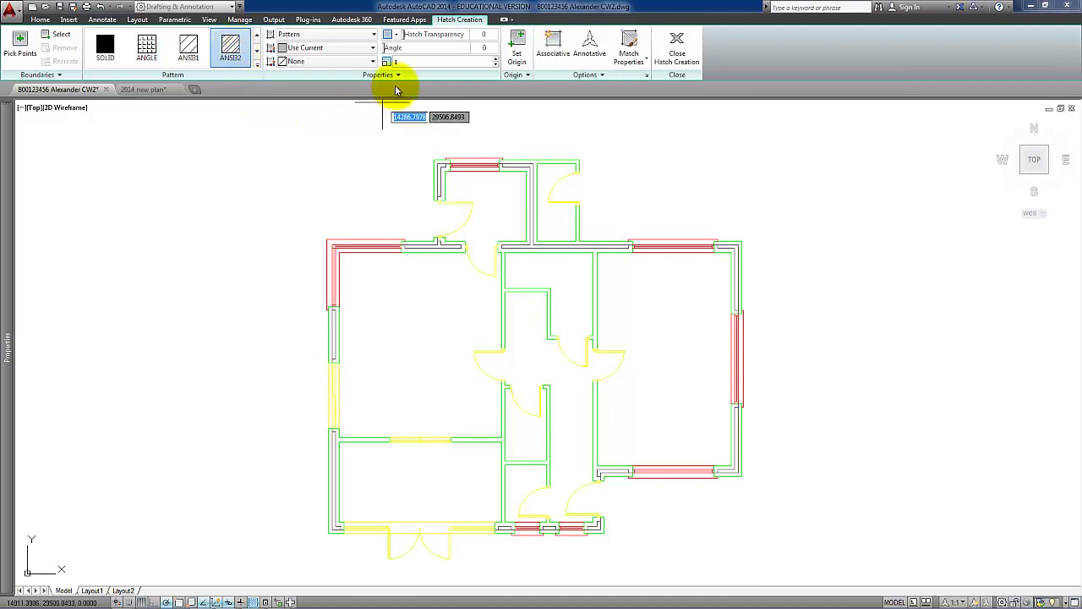
click(418, 61)
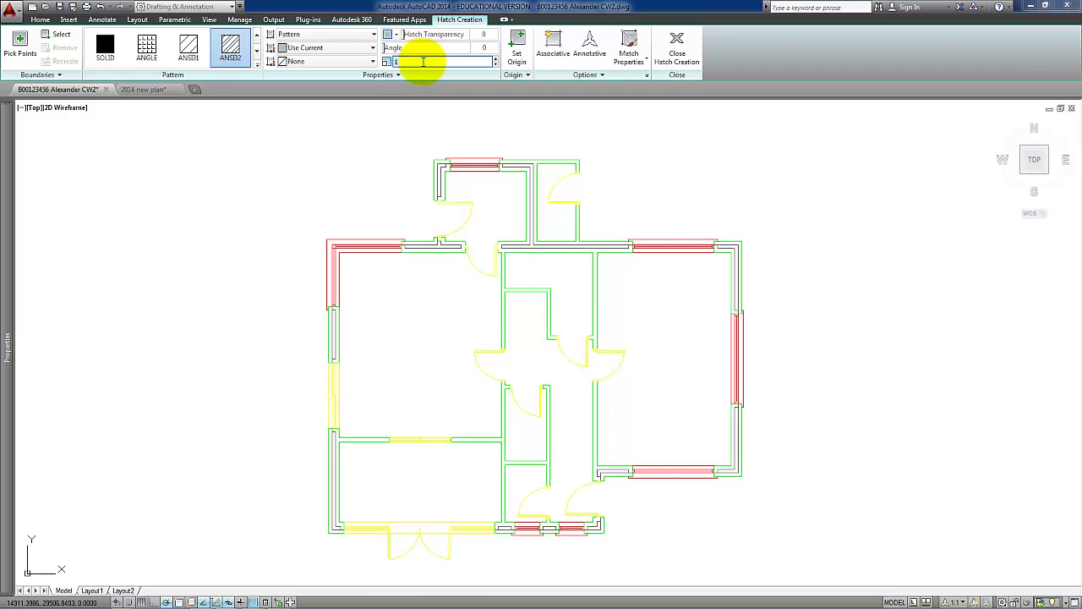
text(10)
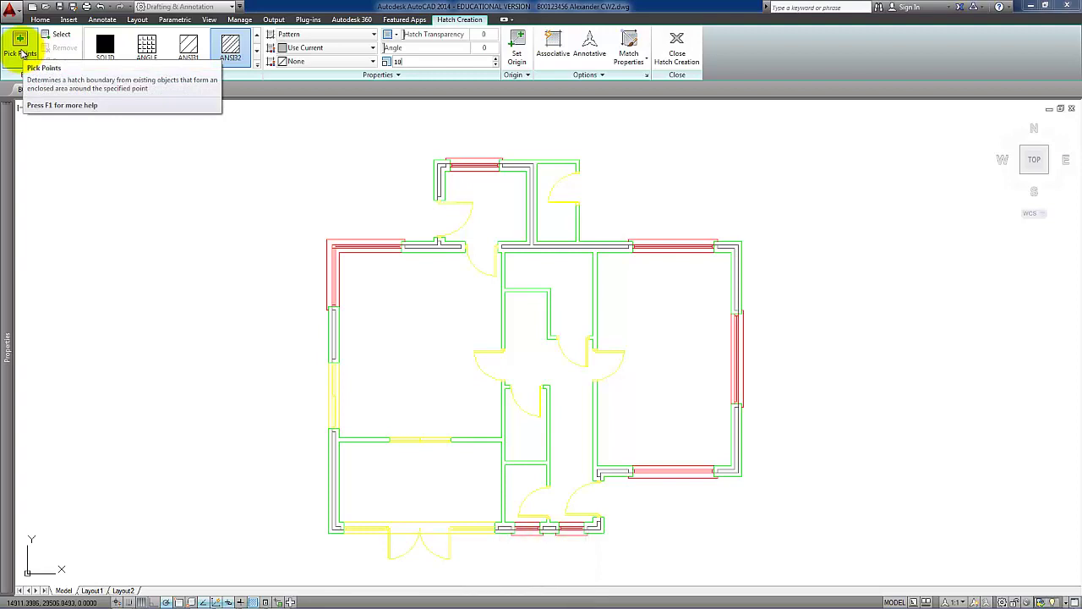
- Hatch the top-left room's left wall leaf and the wall around the small top-right room
click(21, 52)
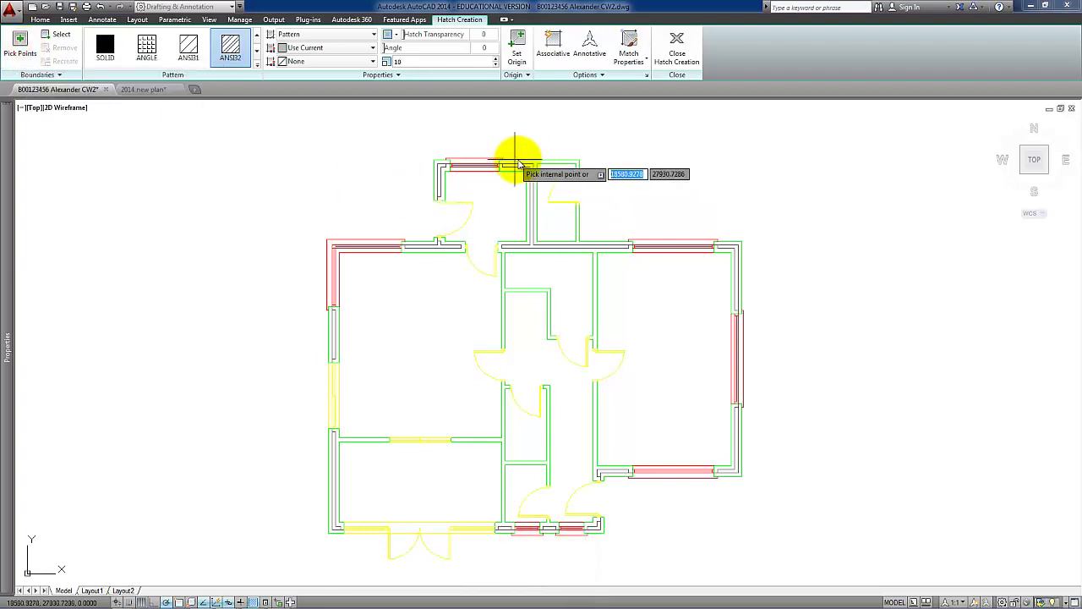
scroll(519, 163, up, 4)
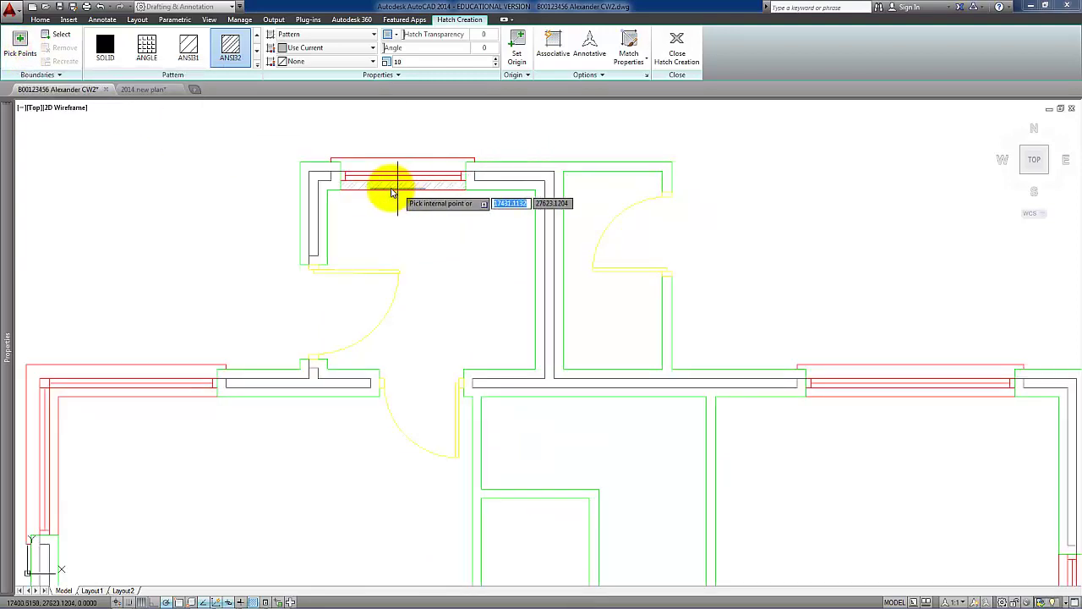
click(309, 169)
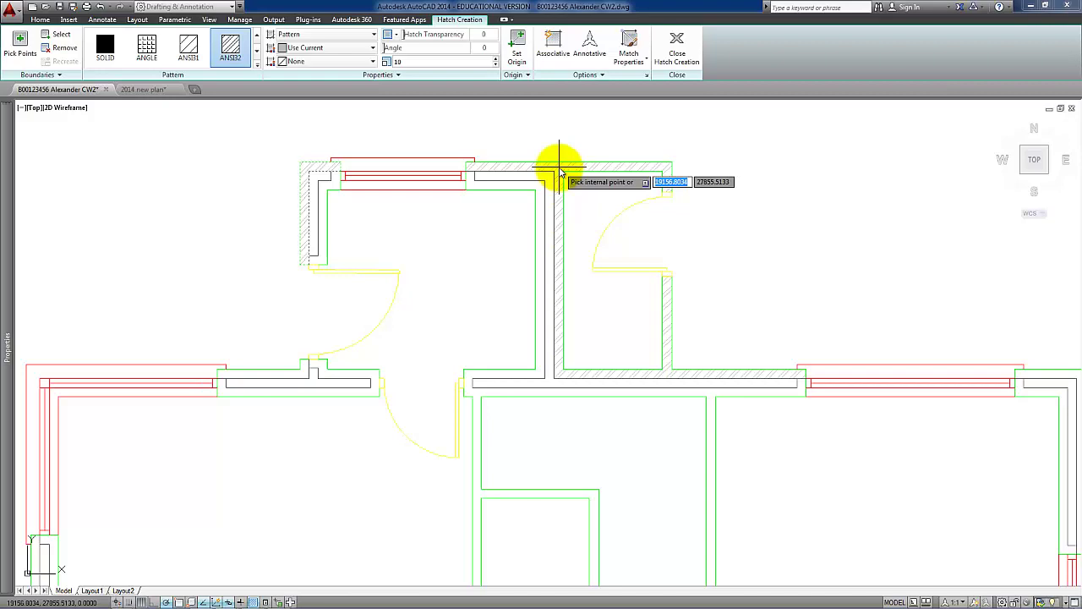
click(559, 173)
middle_drag(815, 252, 425, 212)
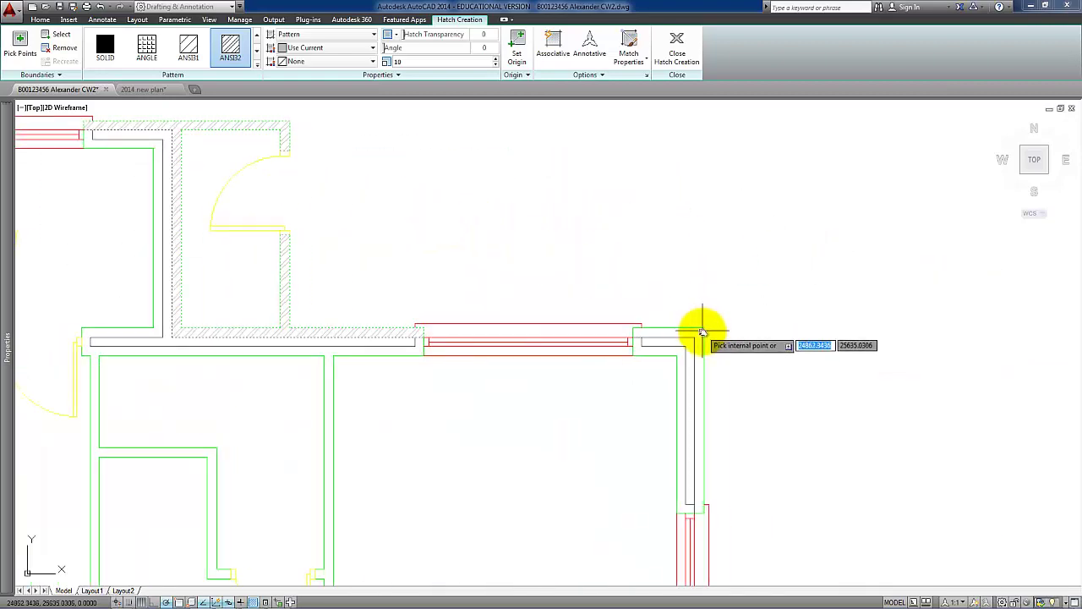
- Hatch the small bottom-right wall segment and the bottom wall between the windows
scroll(701, 415, down, 2)
middle_drag(701, 416, 737, 176)
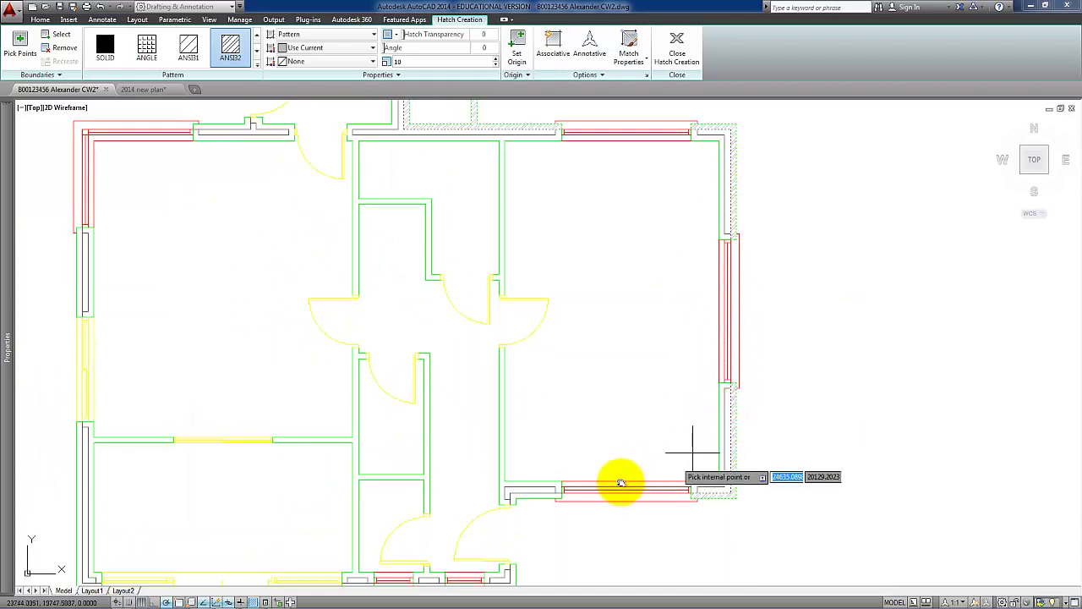
middle_drag(564, 557, 640, 375)
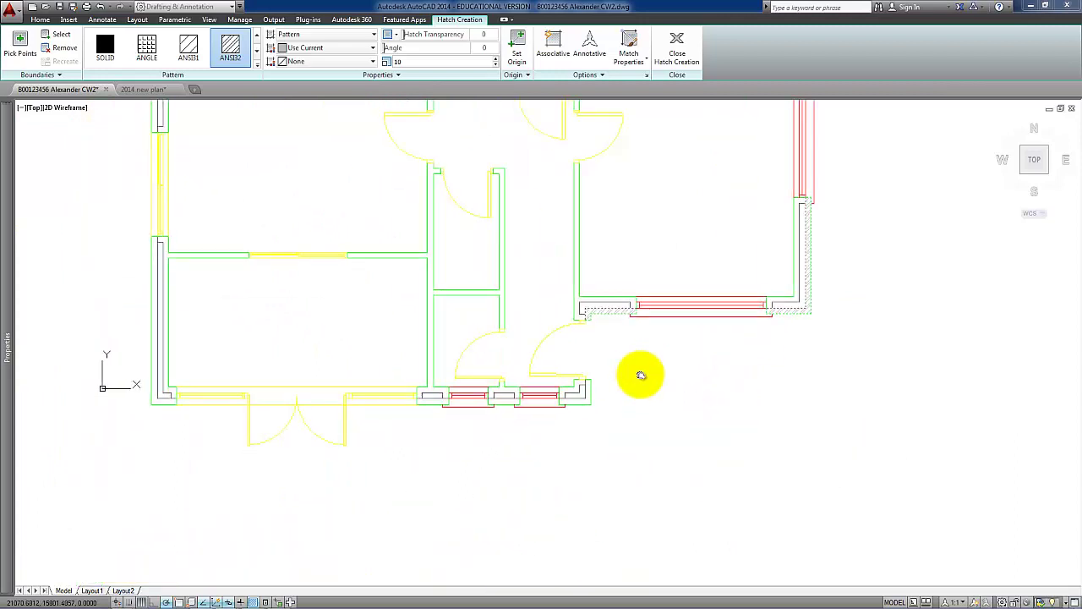
click(586, 402)
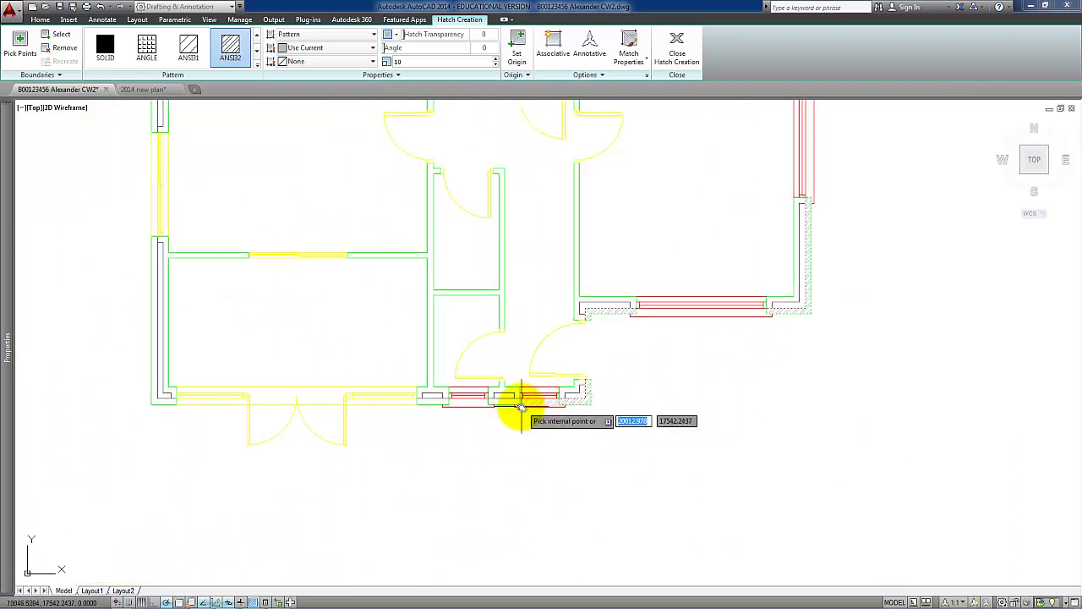
click(446, 397)
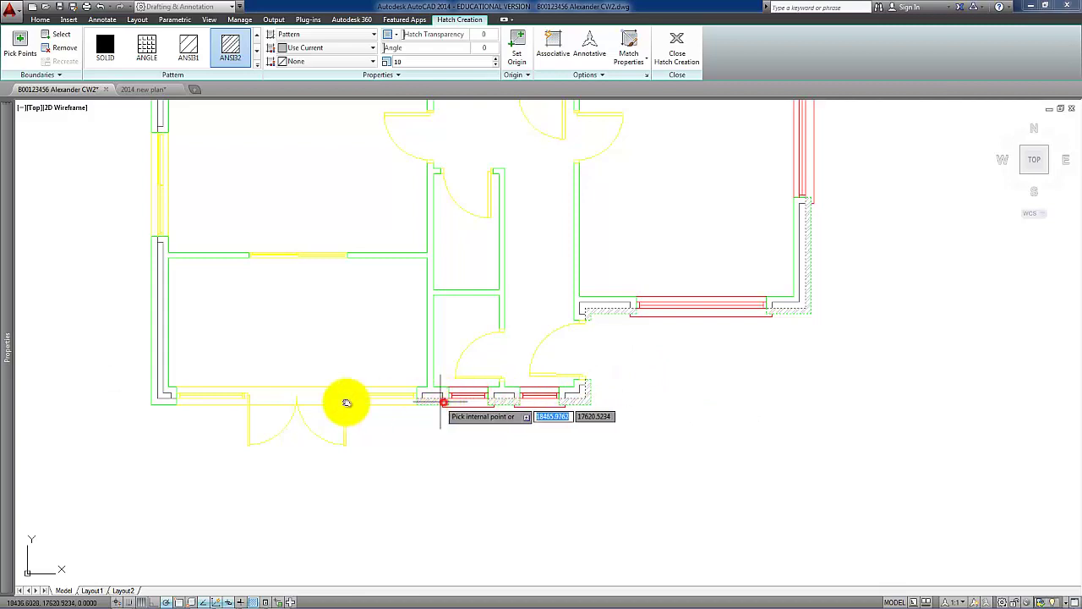
- Hatch the upper-left room's left wall and commit the ANSI32 wall hatch
middle_drag(209, 352, 369, 495)
middle_drag(228, 167, 273, 258)
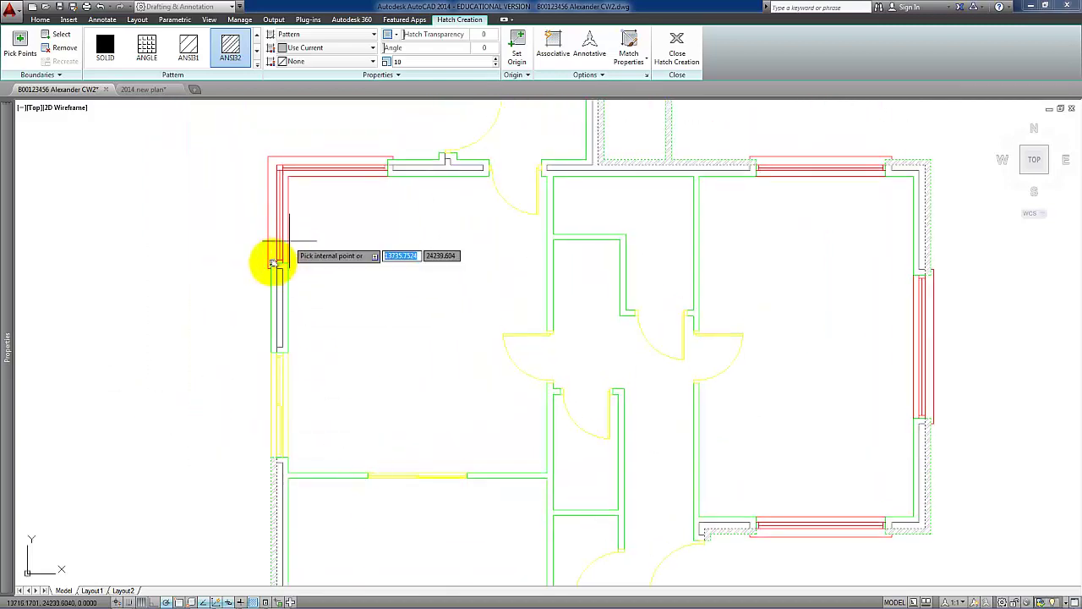
click(273, 274)
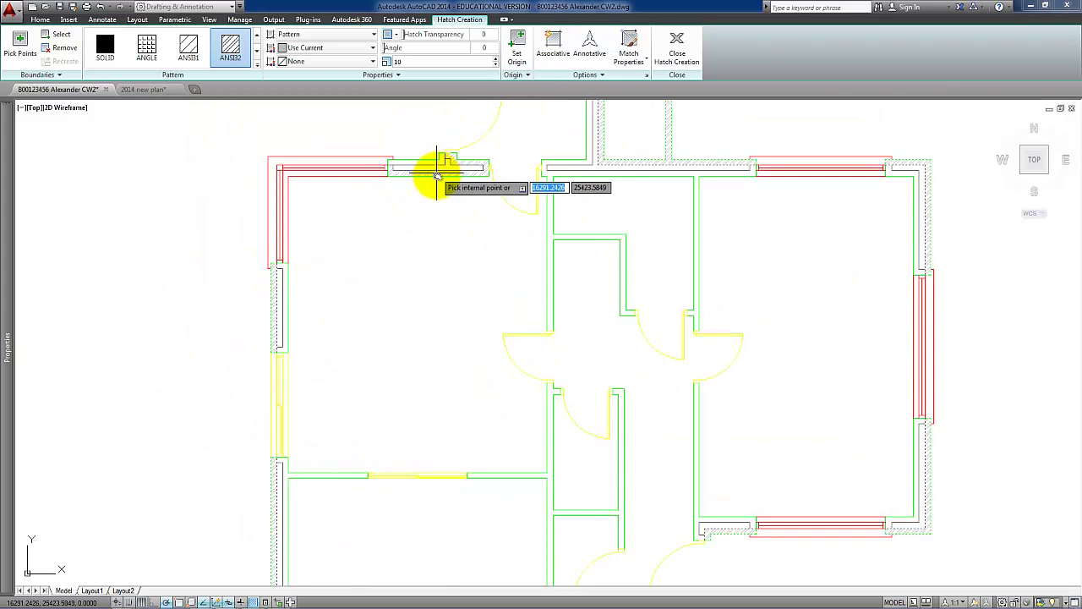
middle_drag(434, 169, 380, 367)
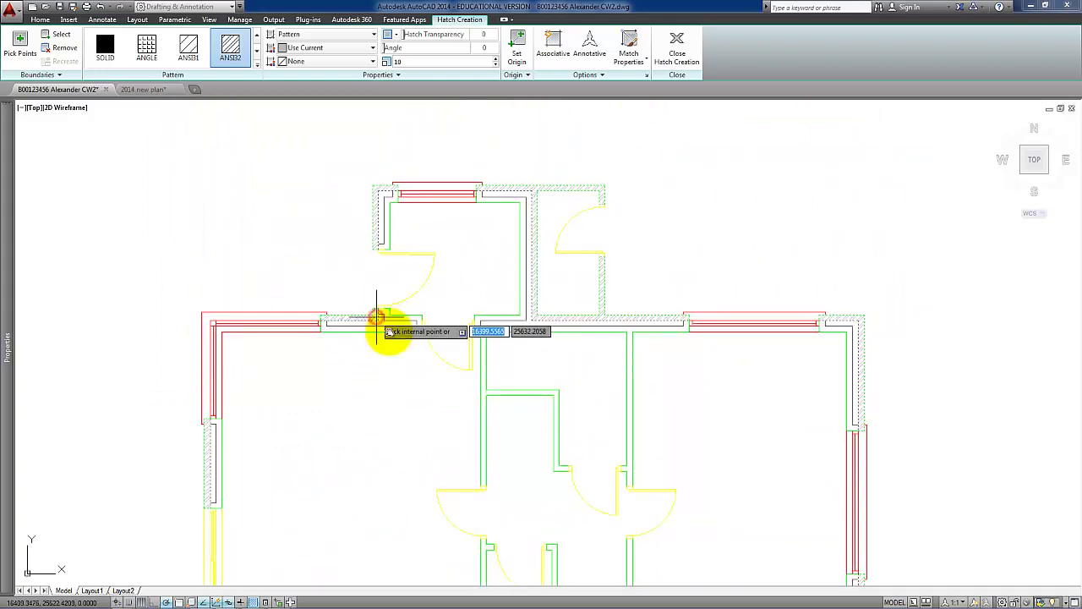
scroll(498, 435, down, 2)
middle_drag(504, 370, 515, 341)
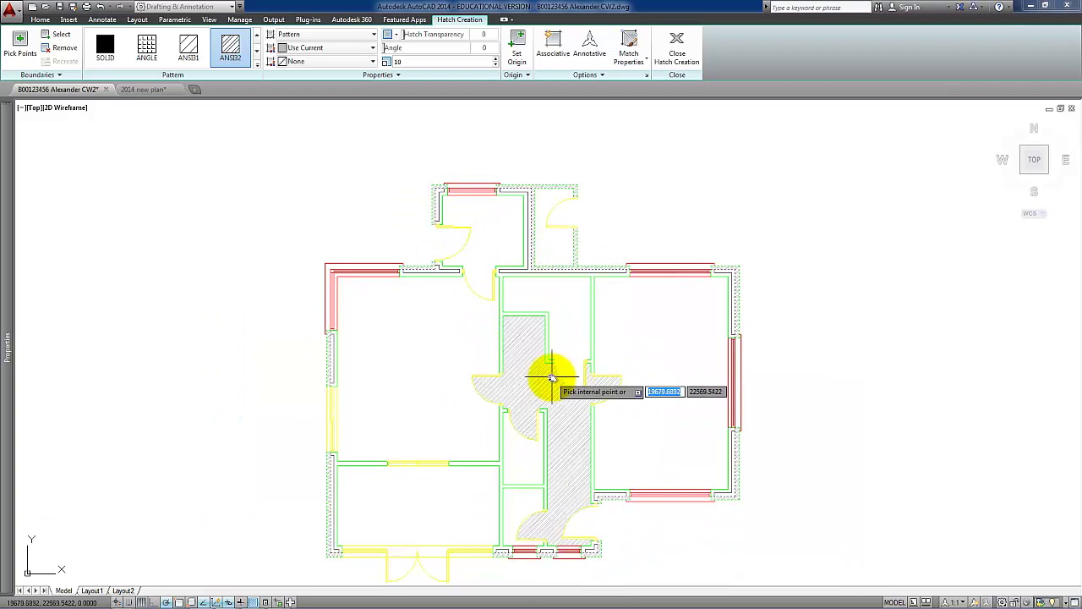
key(Return)
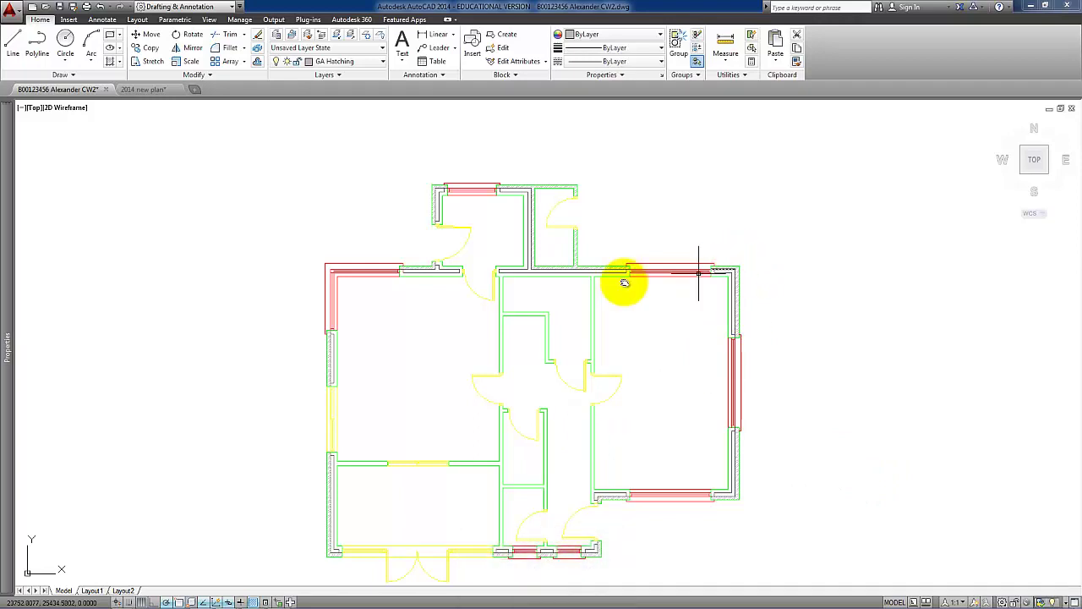
- Zoom in on the top interior wall junction and select its wall hatch
middle_drag(664, 338, 672, 423)
scroll(625, 342, up, 2)
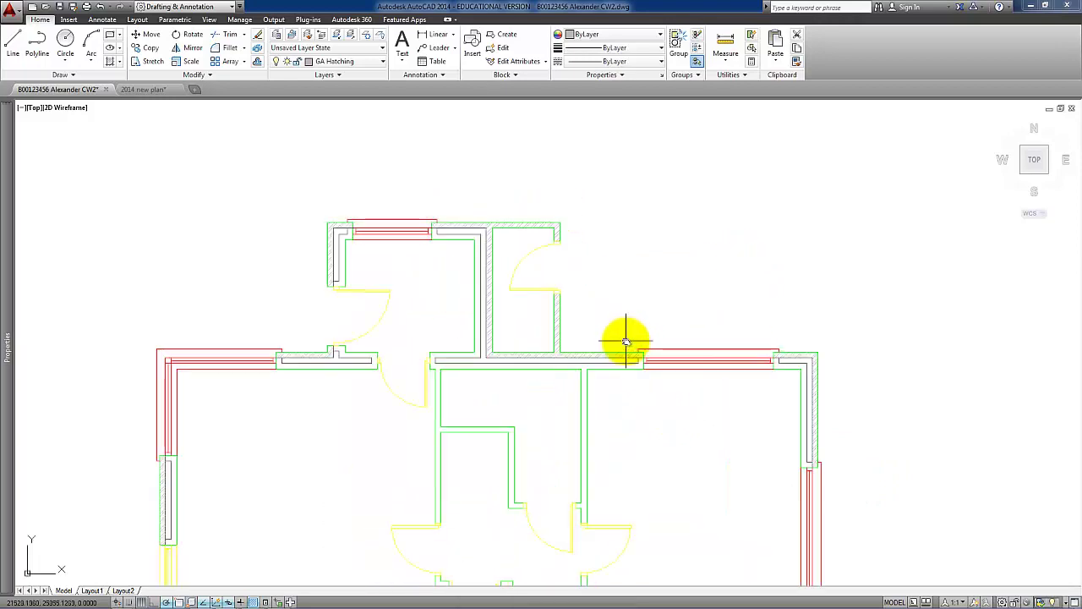
scroll(626, 342, up, 2)
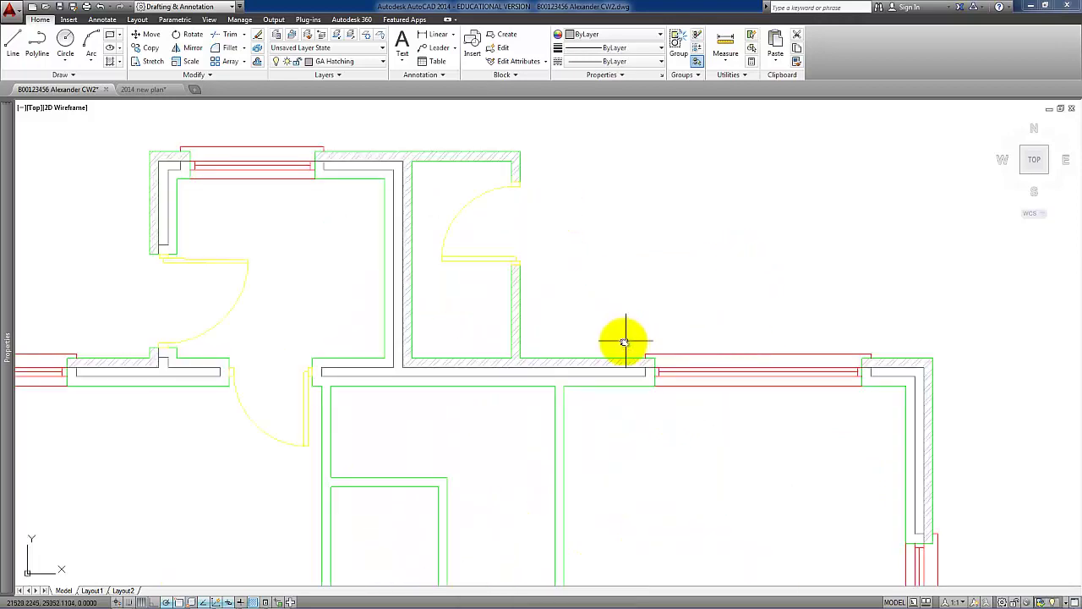
click(571, 365)
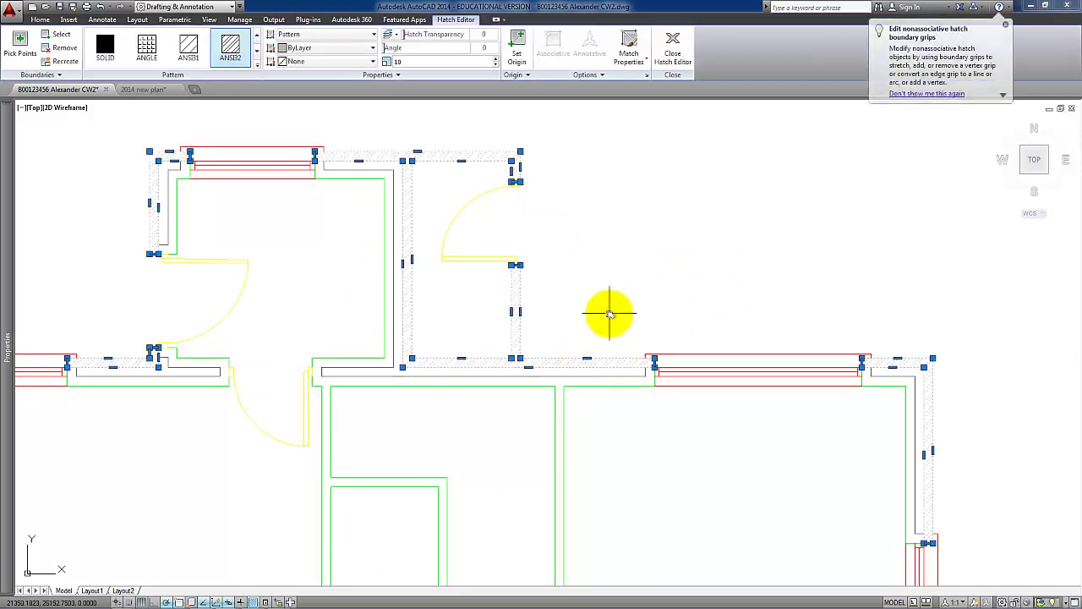
- Apply Separate Hatches from the Hatch Editor options so each wall segment has its own hatch
click(606, 78)
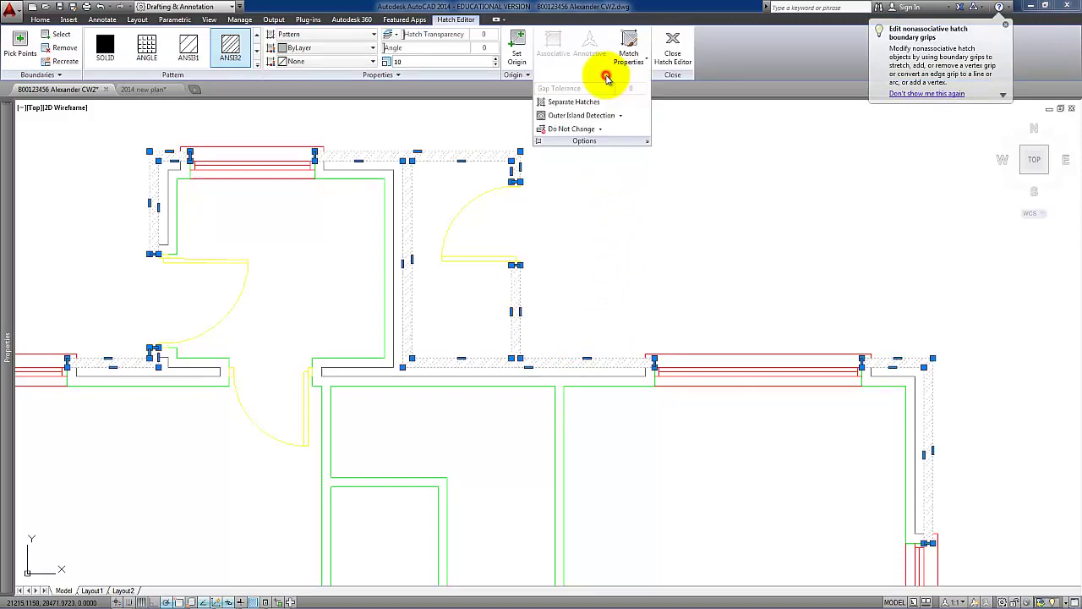
click(554, 101)
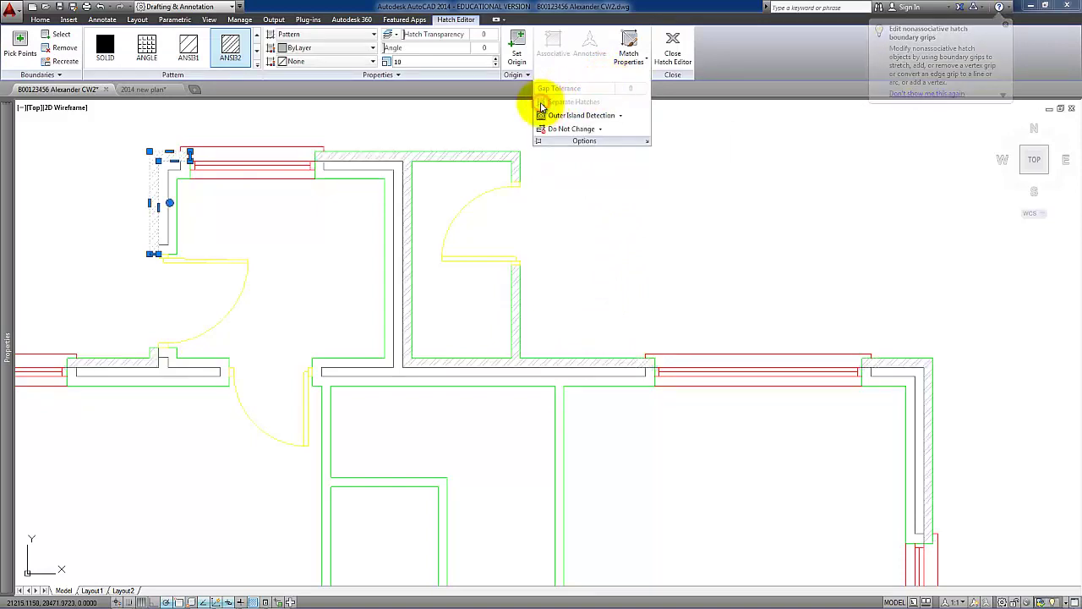
click(514, 358)
key(Escape)
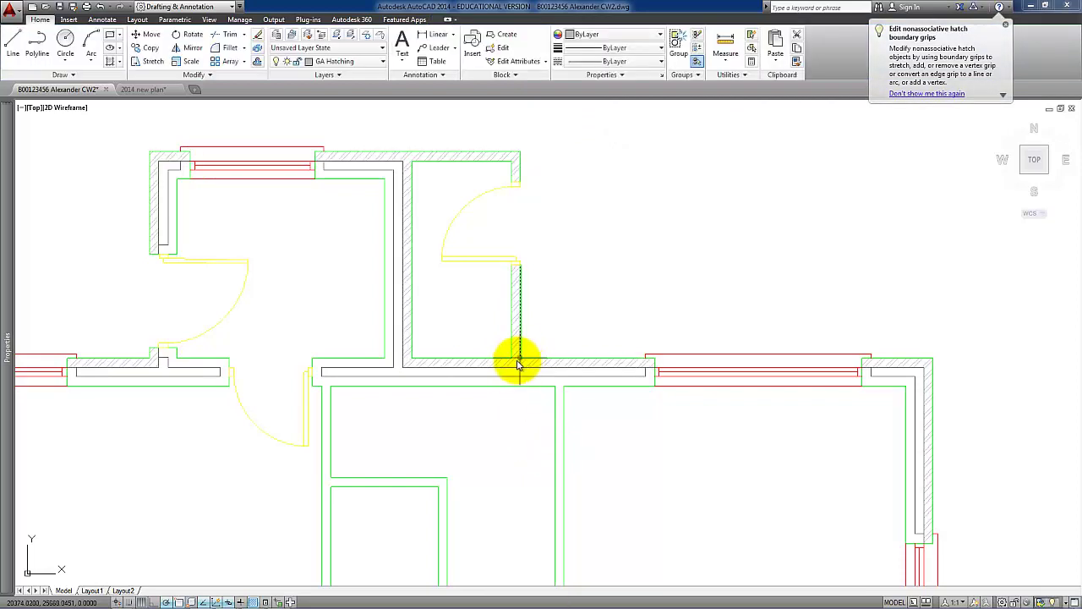
- Delete the middle wall hatch, undo the deletion, and zoom out
click(516, 368)
scroll(530, 393, down, 2)
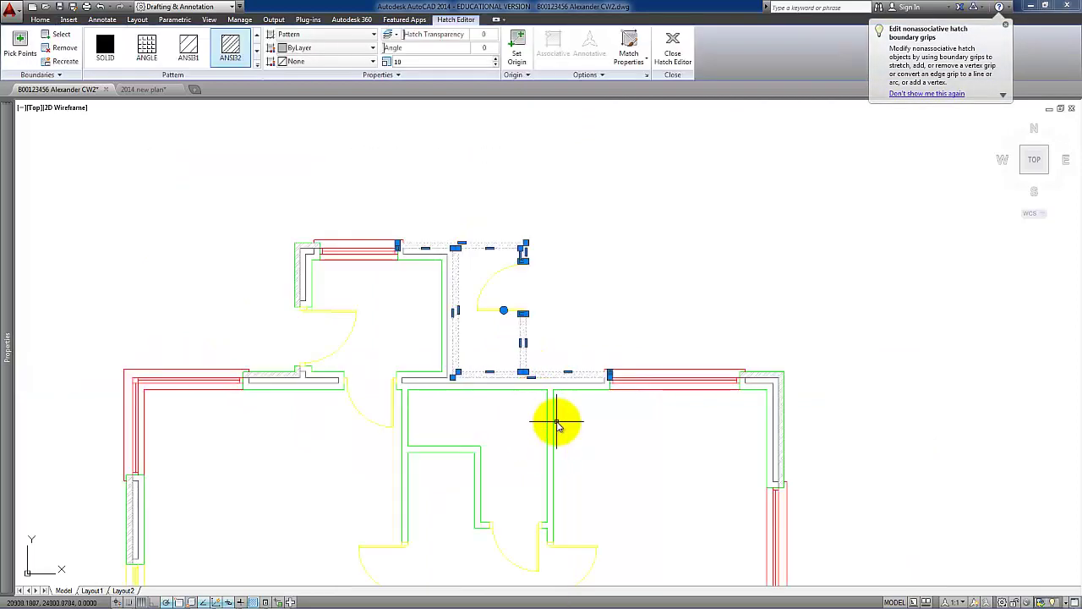
key(Delete)
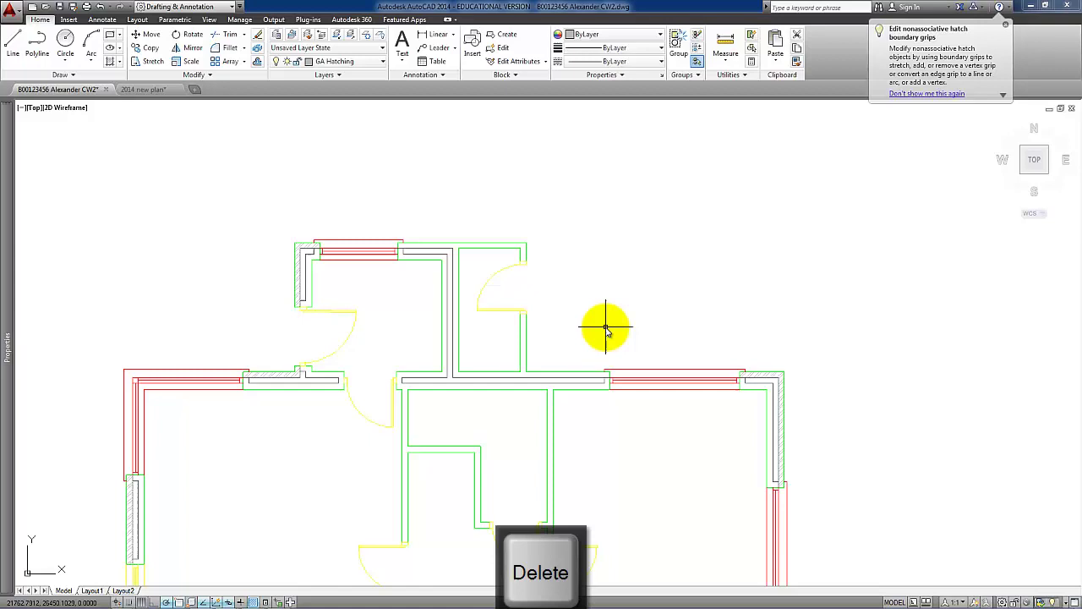
key(ctrl+z)
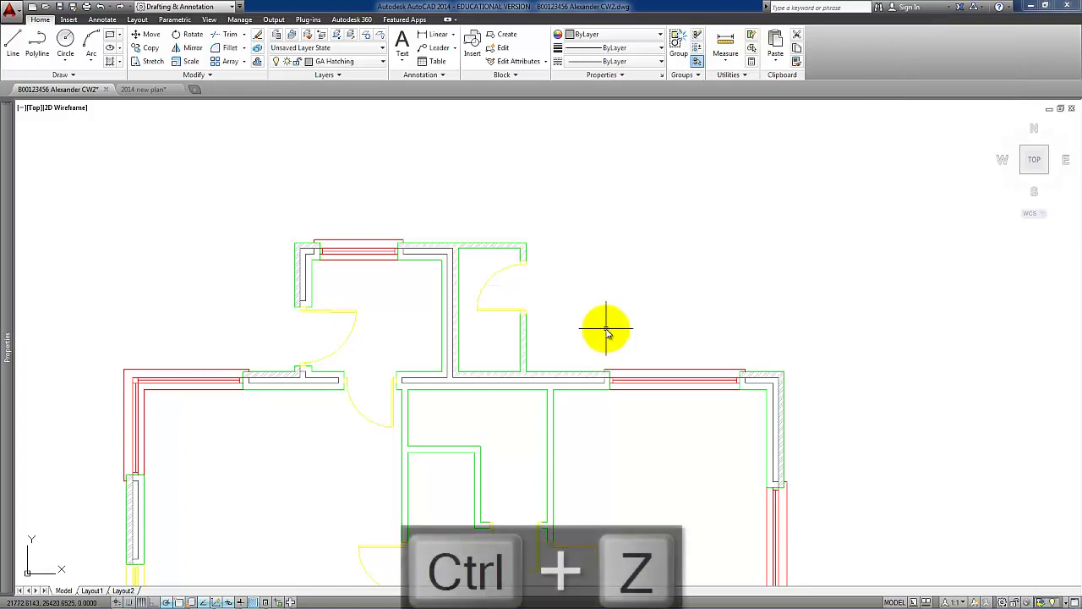
scroll(607, 338, down, 2)
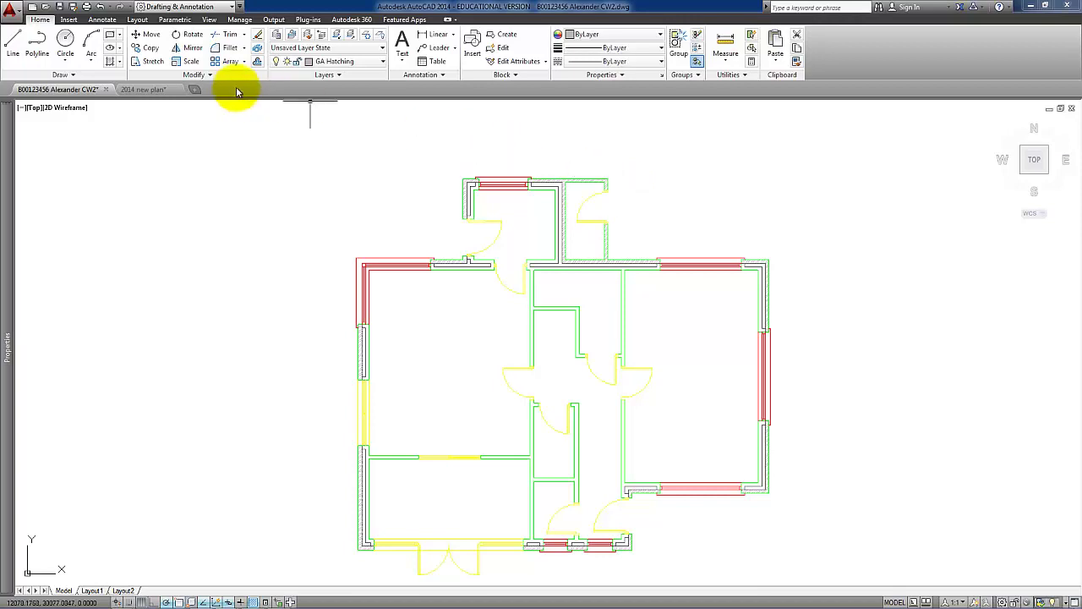
- Start an ANSI31 hatch and pick the upper interior wall leaves around the top rooms
click(112, 63)
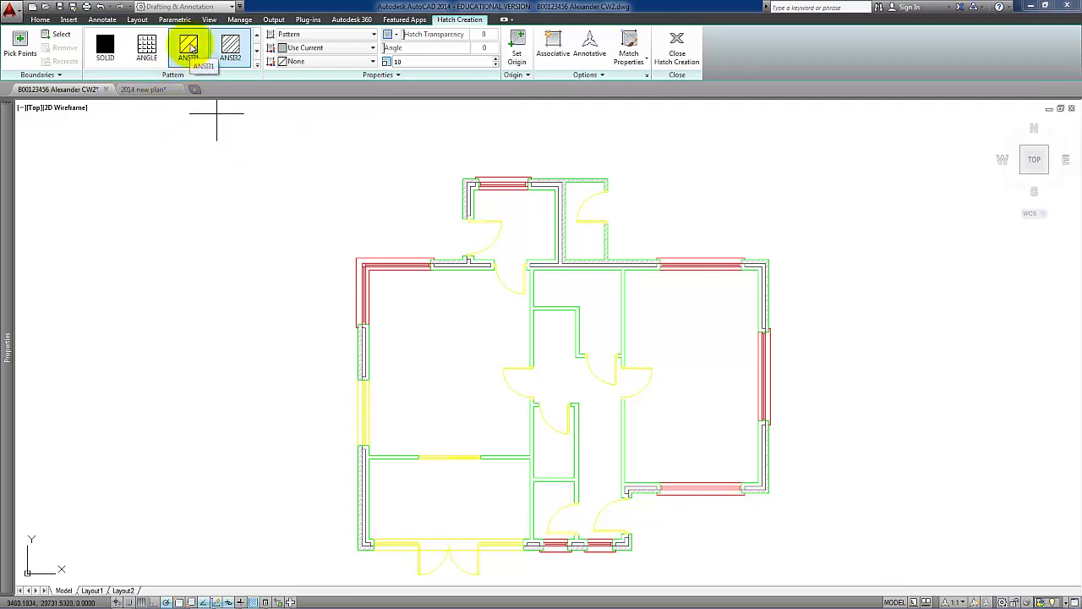
click(190, 48)
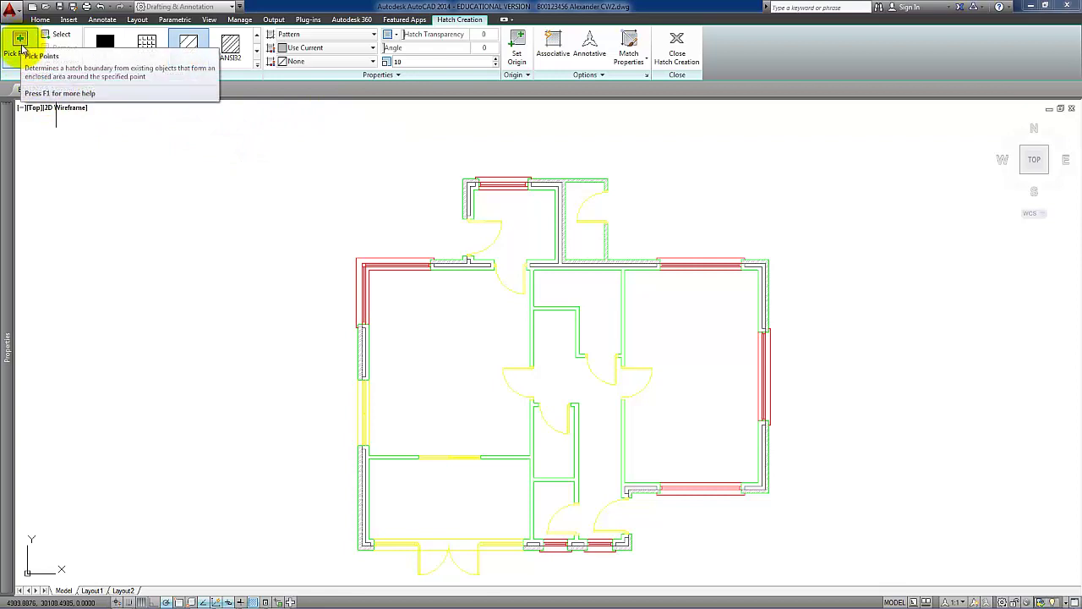
click(20, 47)
scroll(497, 266, up, 2)
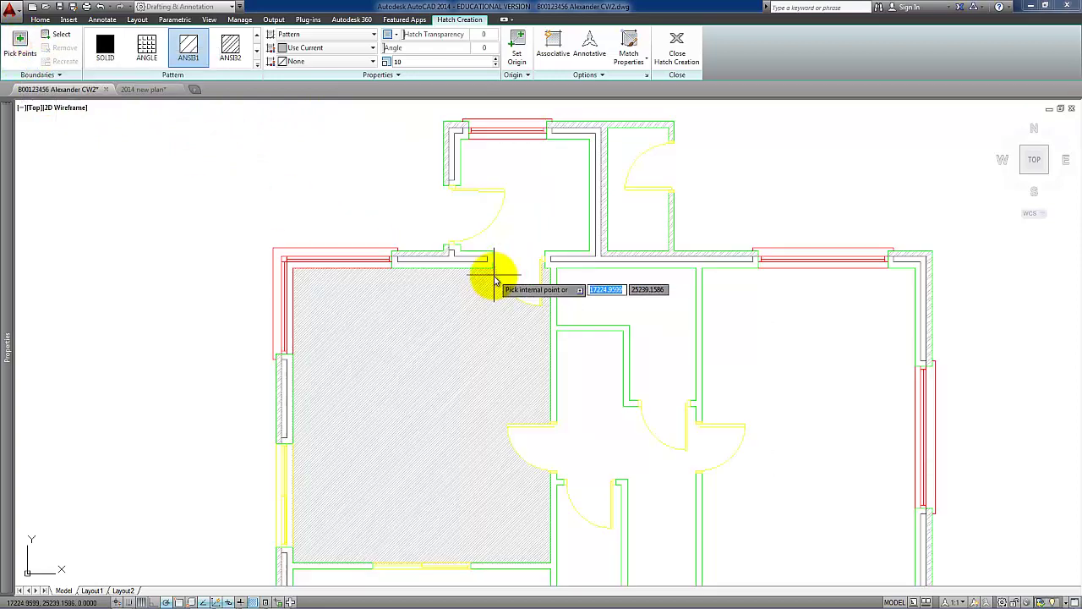
click(488, 260)
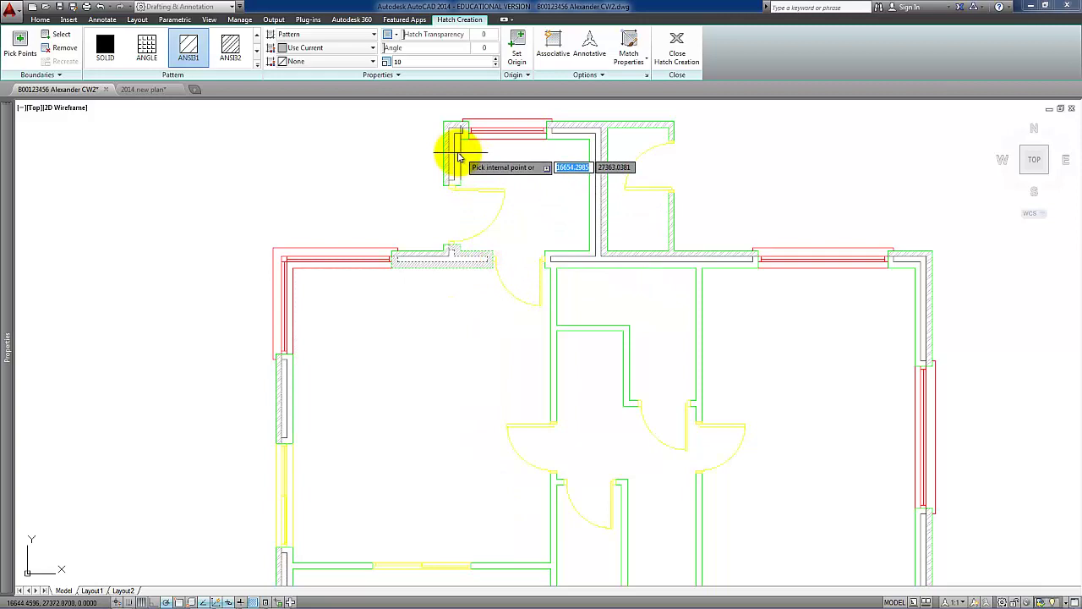
click(458, 156)
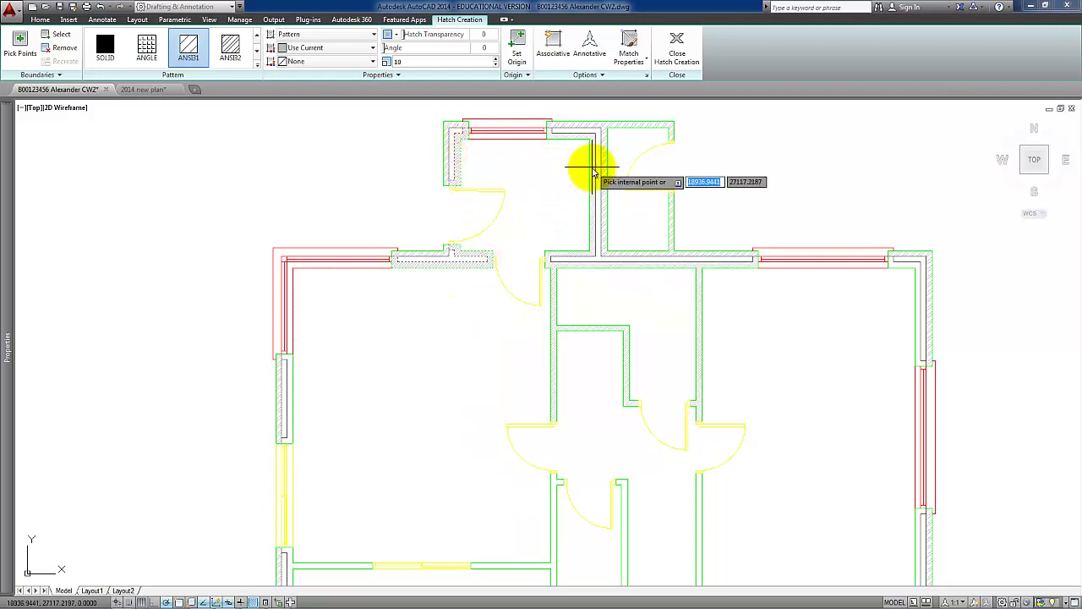
click(594, 174)
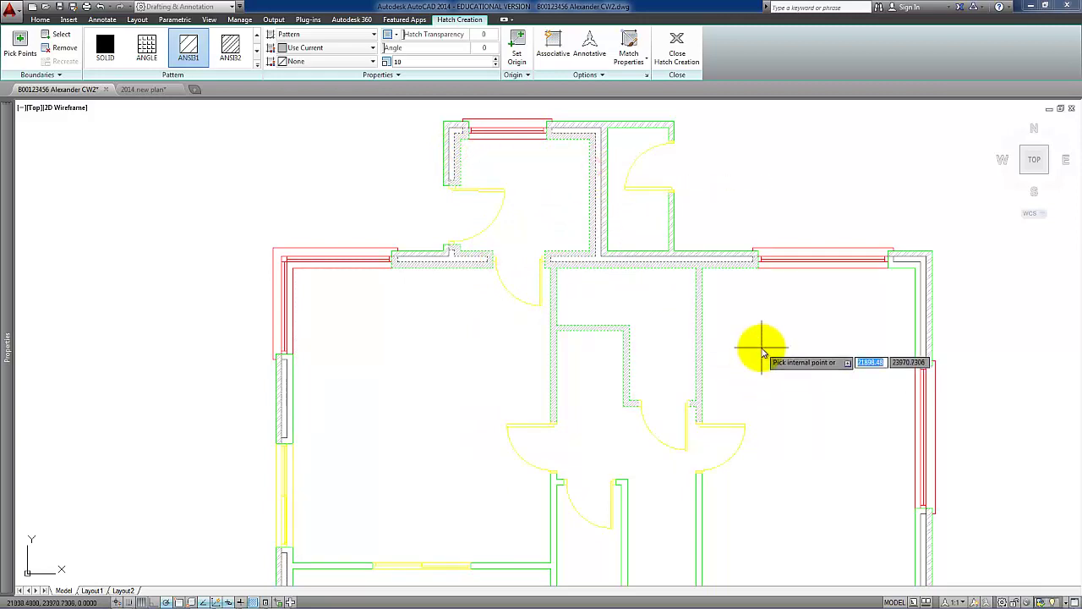
- Pan and zoom across the lower and left walls, ending with the whole plan centred
middle_drag(771, 354, 648, 339)
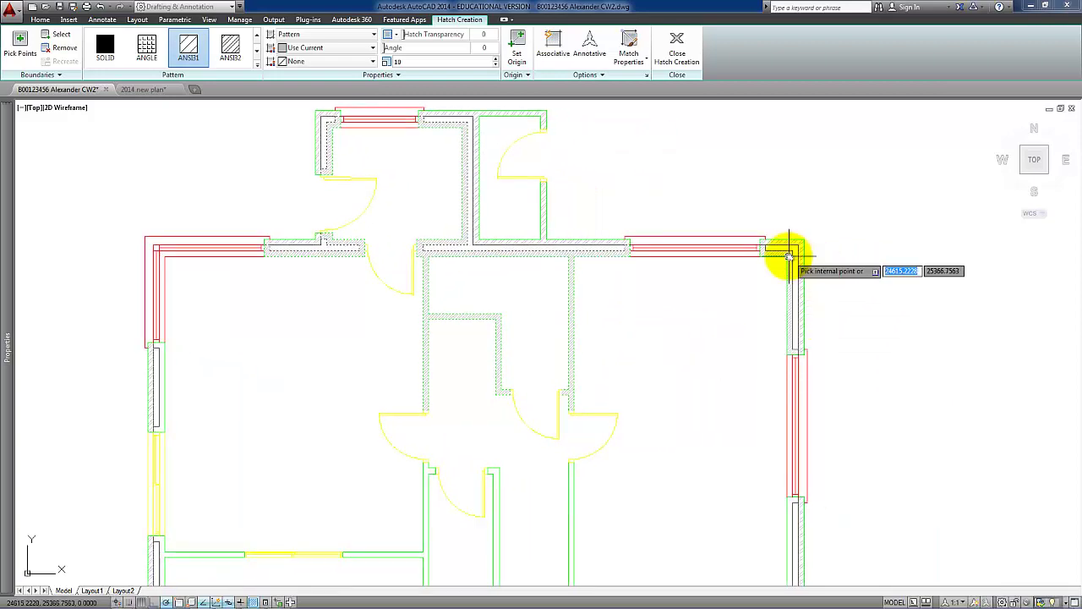
middle_drag(752, 471, 747, 290)
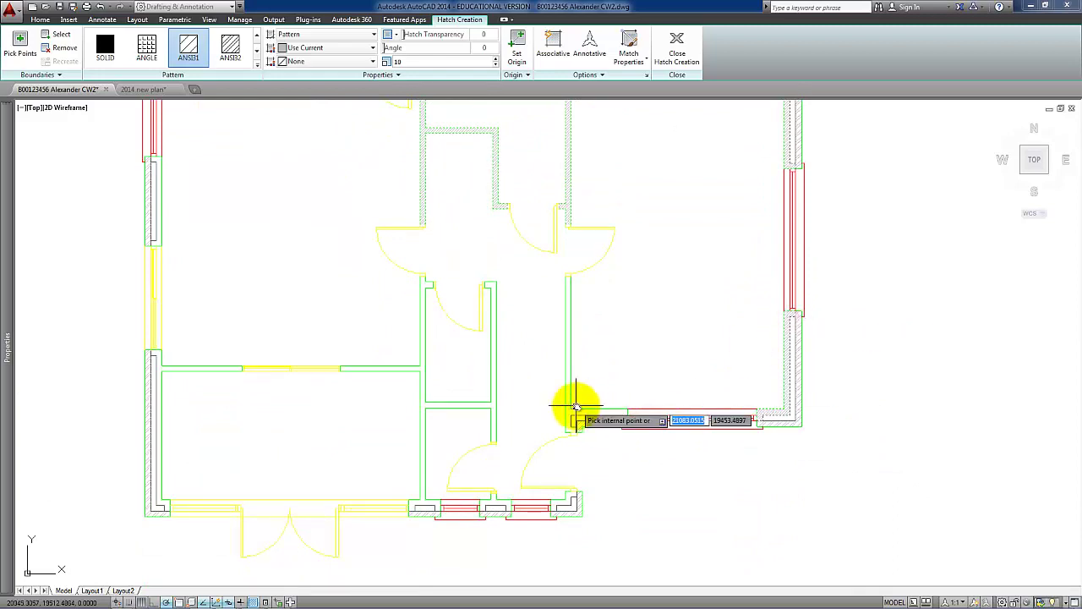
scroll(575, 407, up, 4)
scroll(604, 496, down, 2)
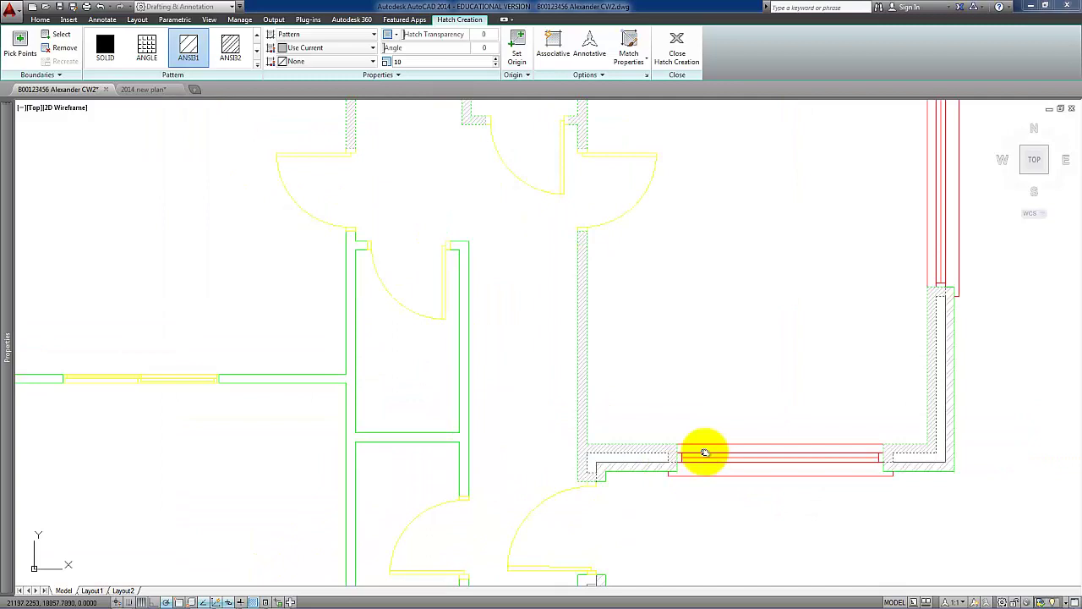
scroll(704, 453, down, 2)
scroll(725, 490, up, 1)
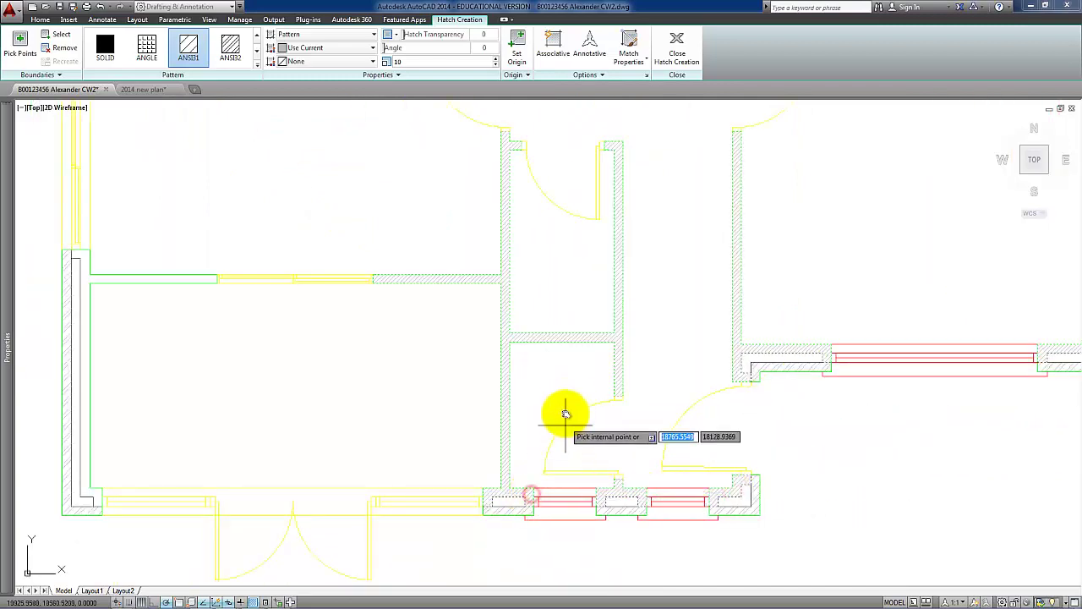
scroll(562, 406, down, 2)
scroll(584, 406, down, 2)
scroll(550, 415, down, 1)
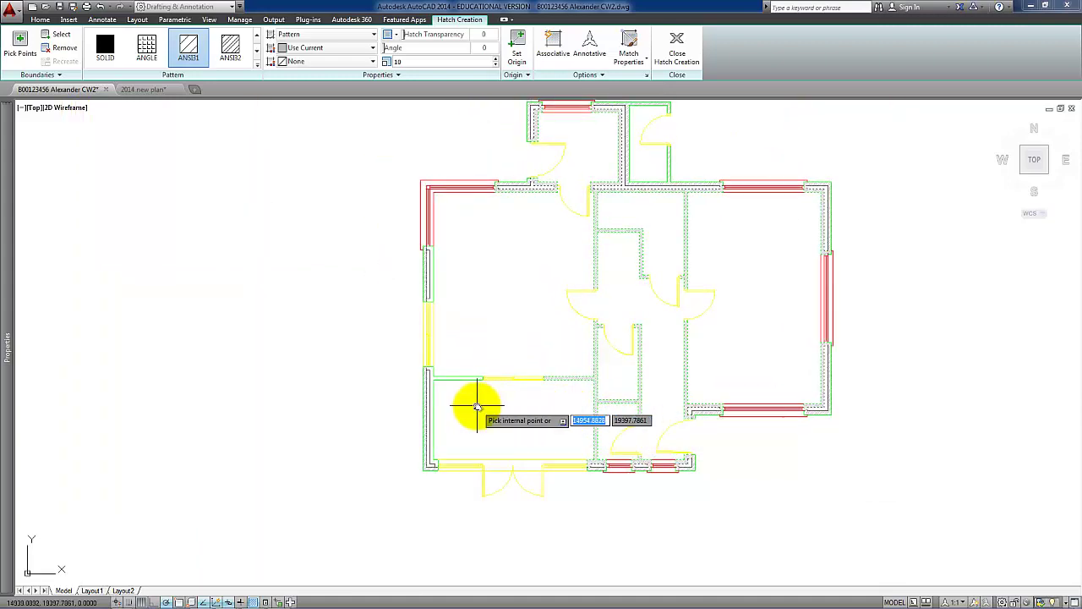
scroll(478, 406, up, 4)
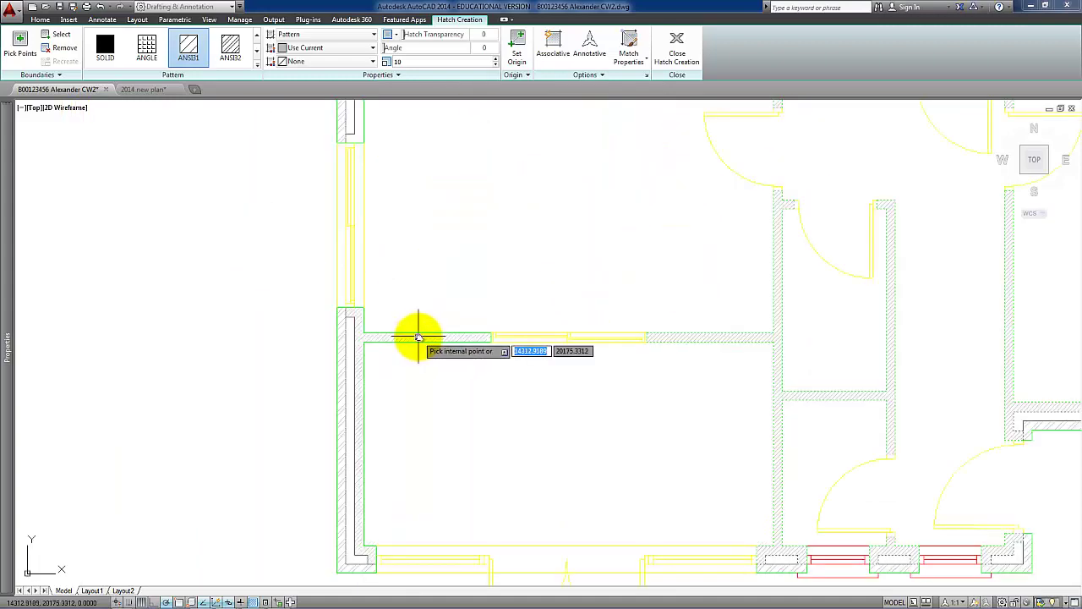
middle_drag(422, 224, 436, 447)
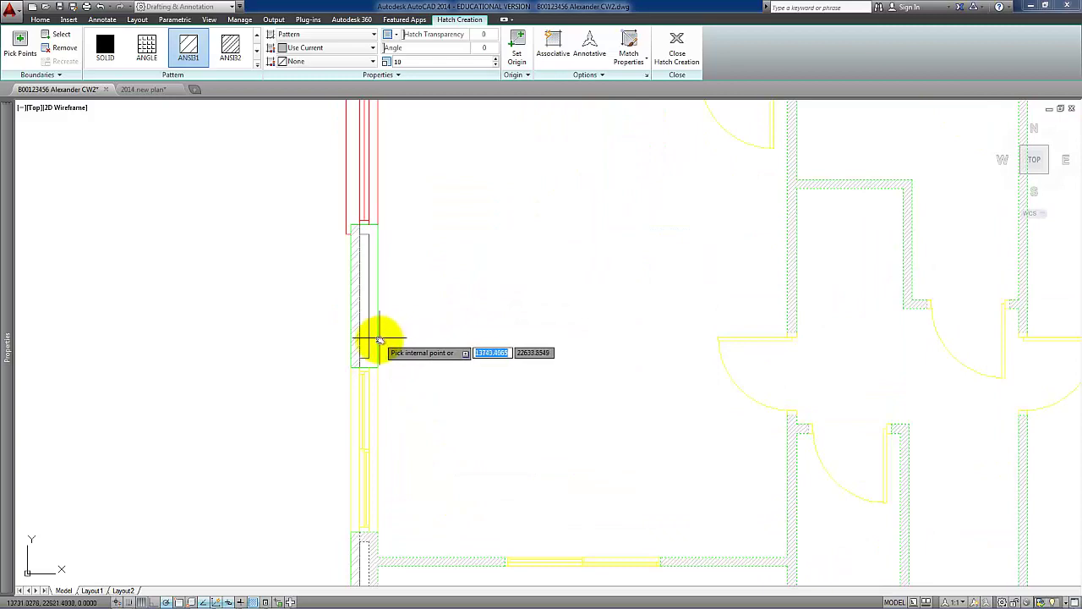
middle_drag(488, 258, 487, 500)
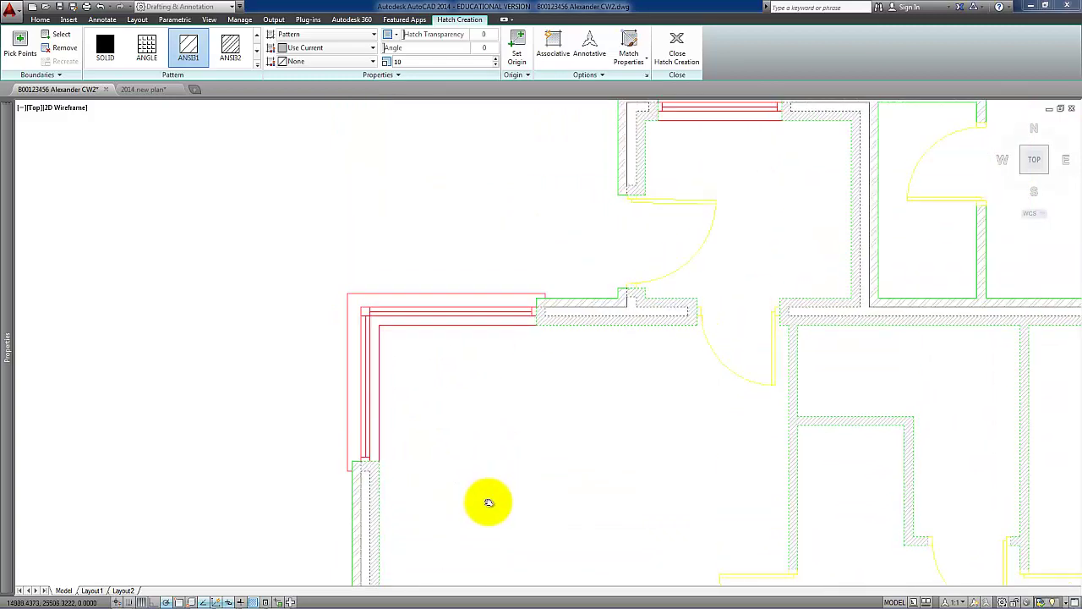
scroll(652, 437, down, 2)
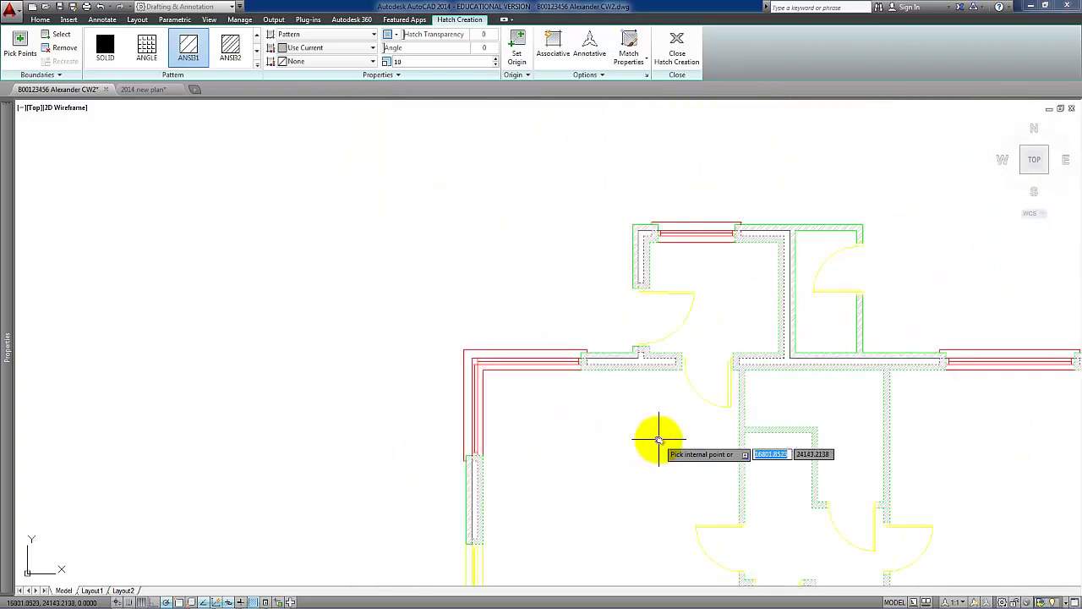
middle_drag(652, 437, 464, 345)
scroll(459, 339, down, 1)
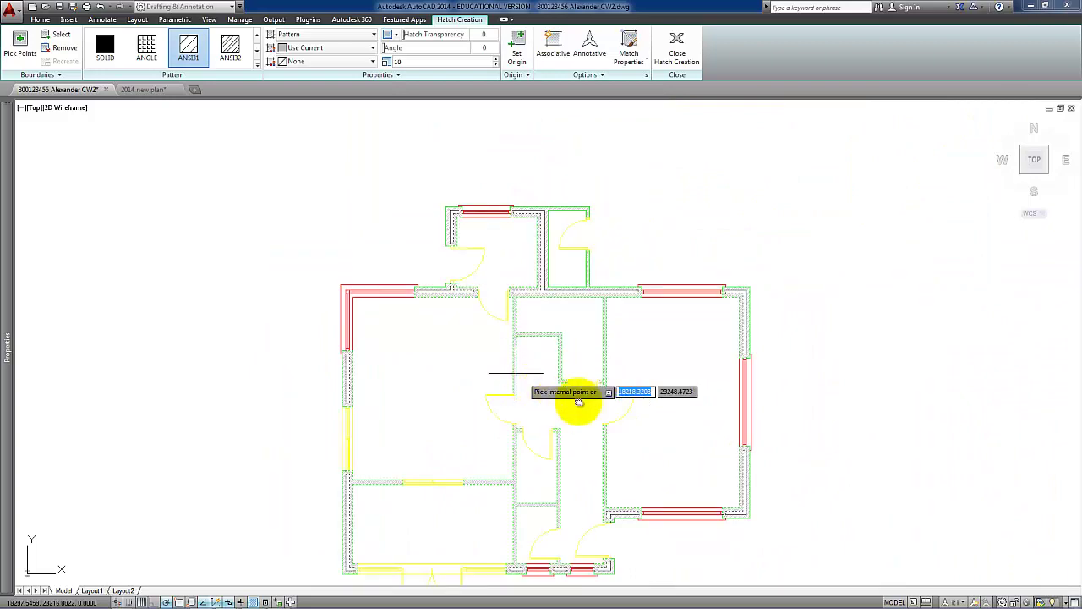
scroll(557, 383, down, 1)
middle_drag(557, 383, 609, 382)
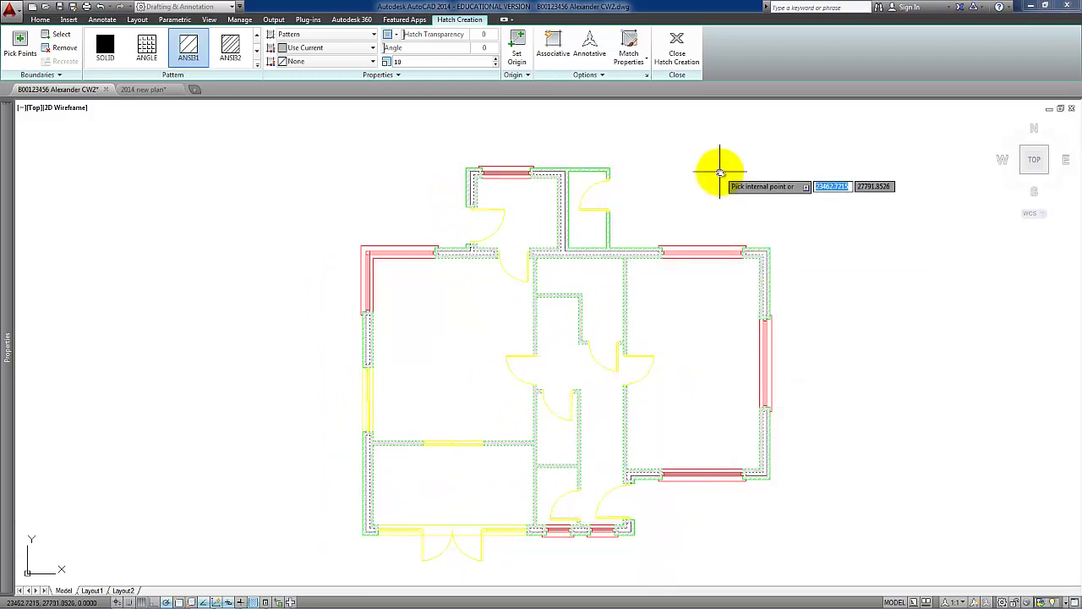
- Commit the ANSI31 inner-wall hatch and split it with Separate Hatches
key(Return)
scroll(623, 258, up, 4)
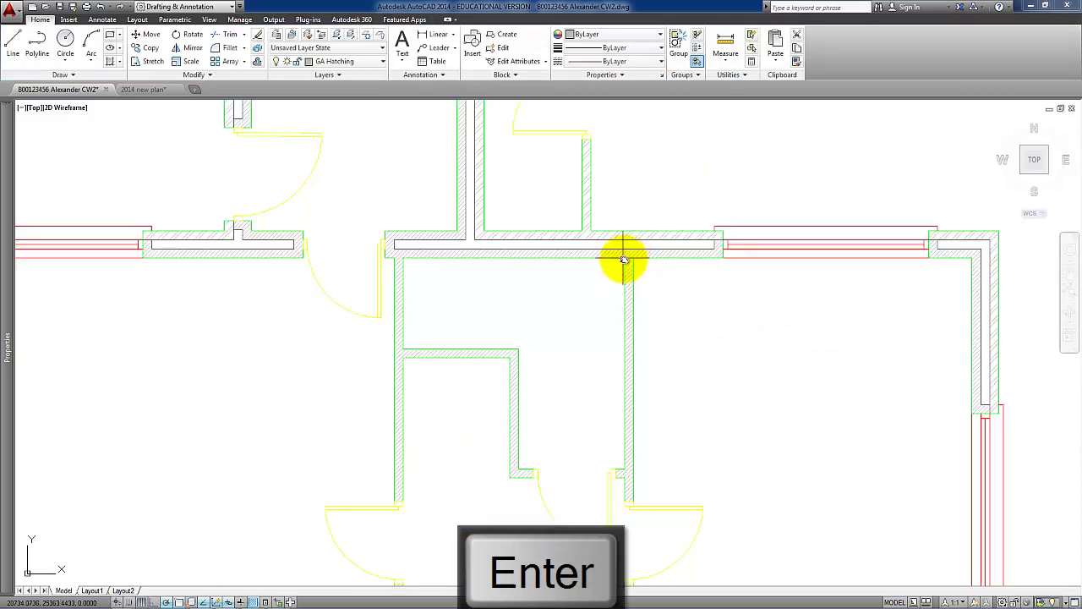
click(630, 254)
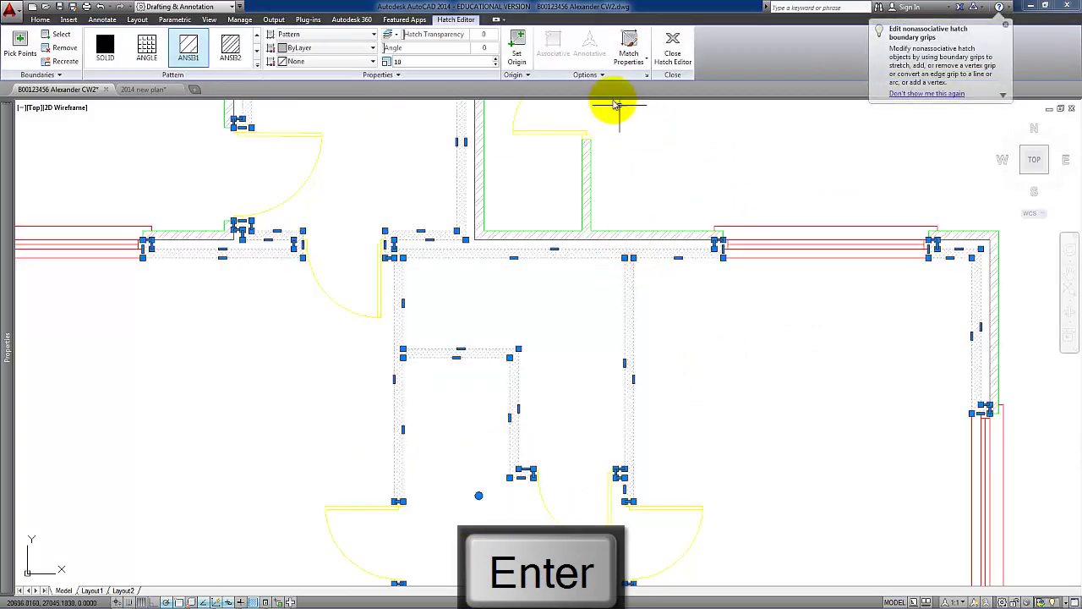
click(603, 76)
click(580, 101)
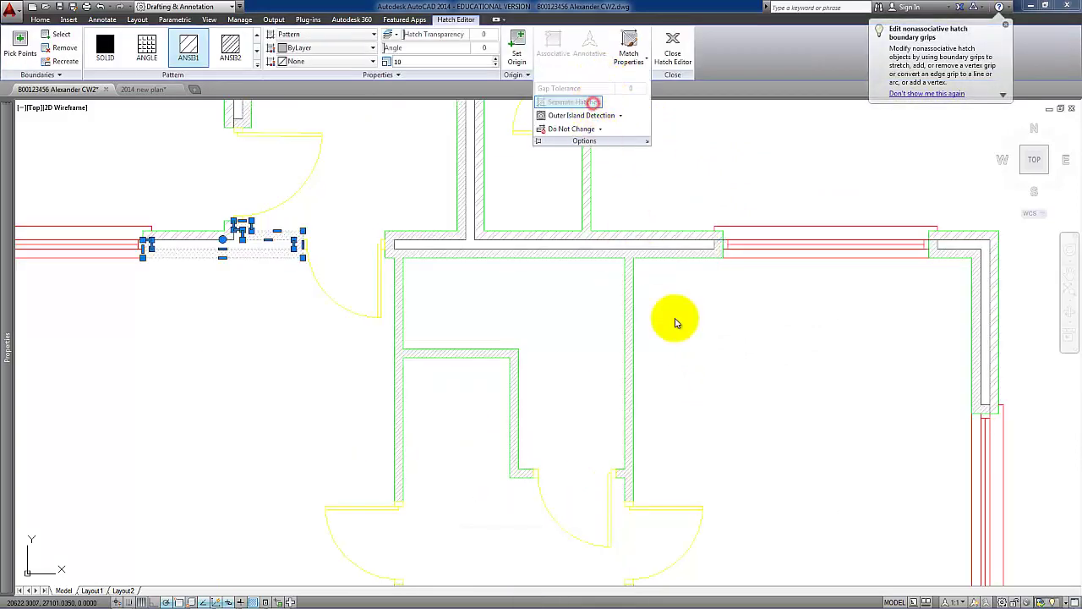
key(Escape)
- Zoom and pan over the floor plan to inspect the hatching, ending fully in view
scroll(697, 368, down, 2)
scroll(711, 334, down, 2)
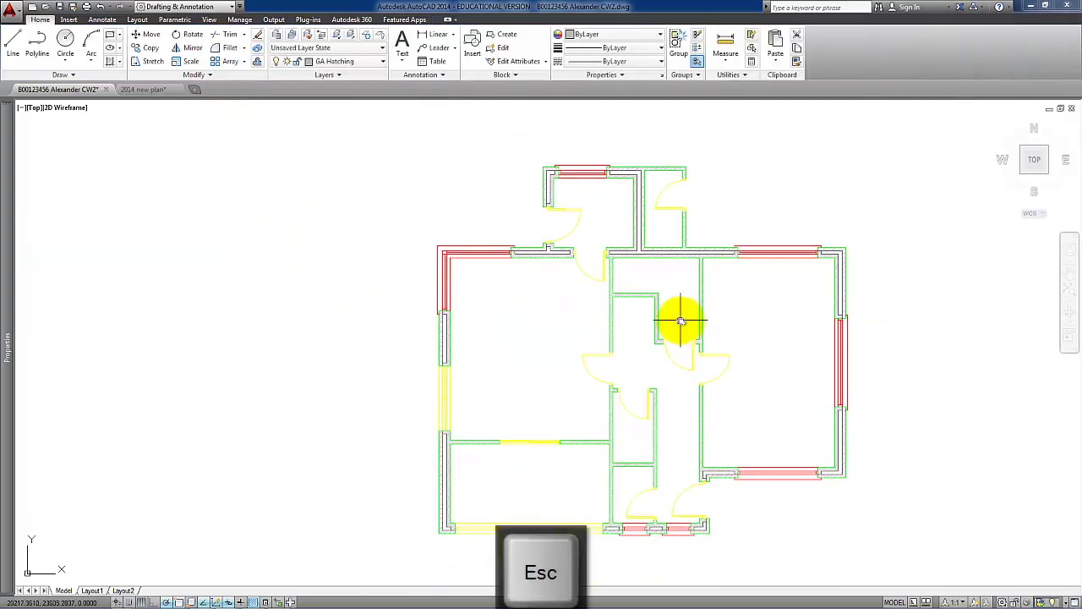
middle_drag(679, 331, 647, 317)
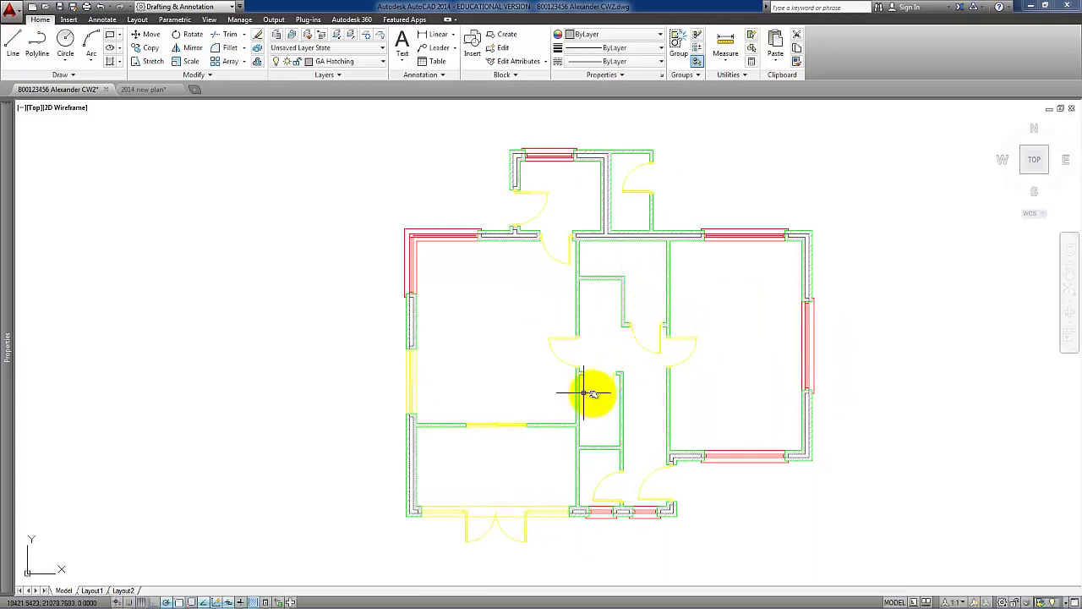
scroll(669, 435, up, 2)
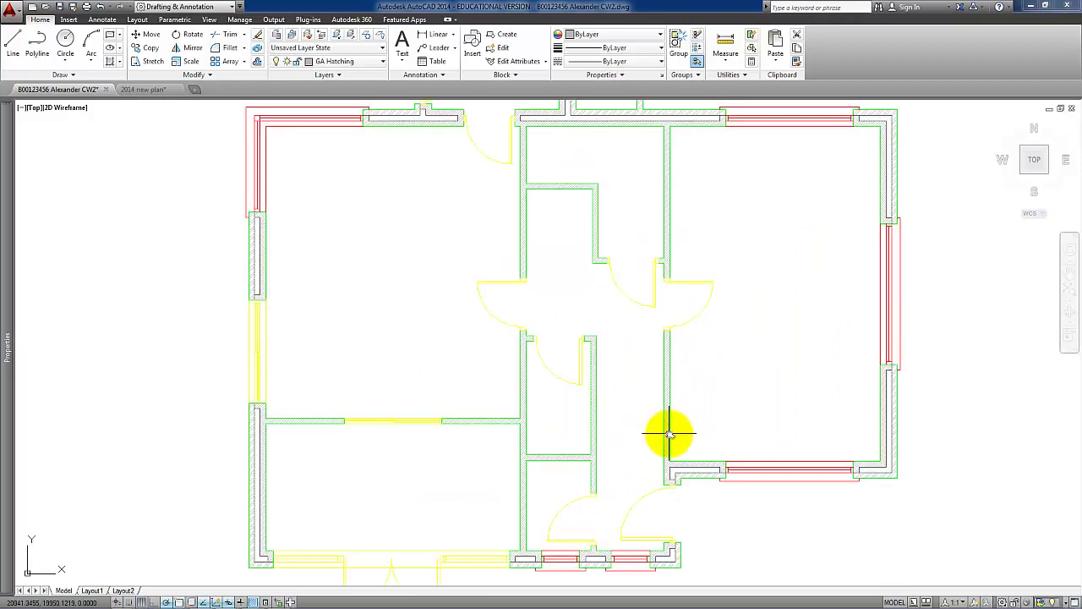
scroll(666, 441, up, 2)
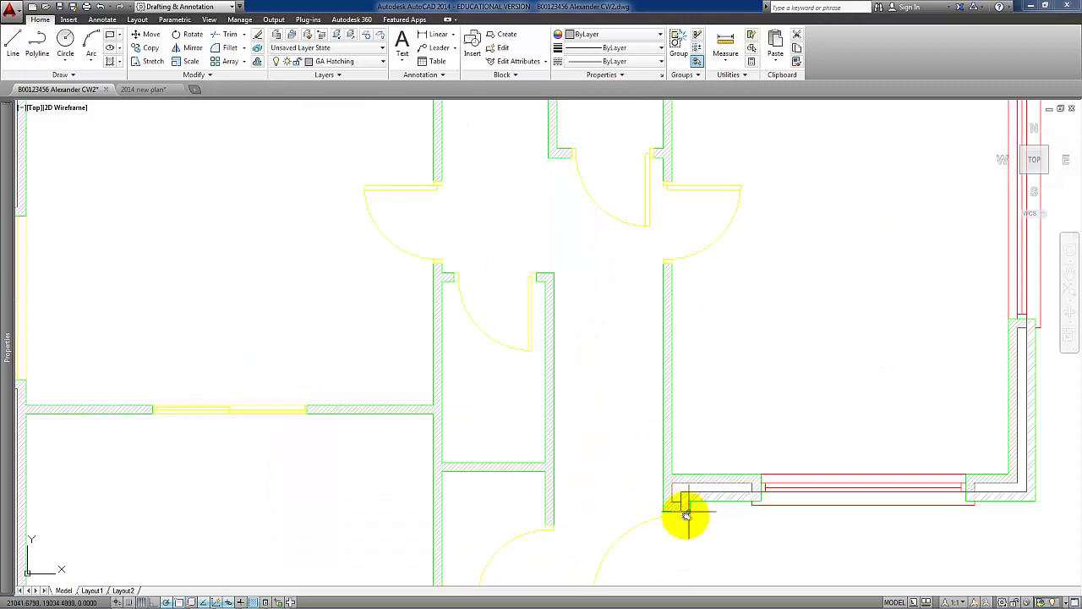
scroll(688, 512, up, 4)
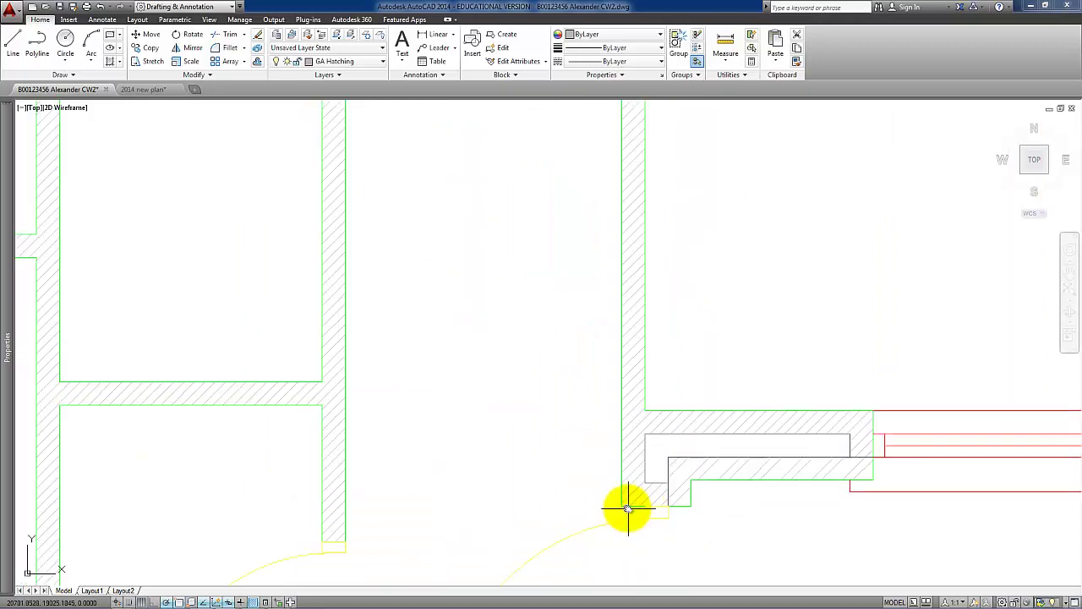
scroll(623, 507, down, 2)
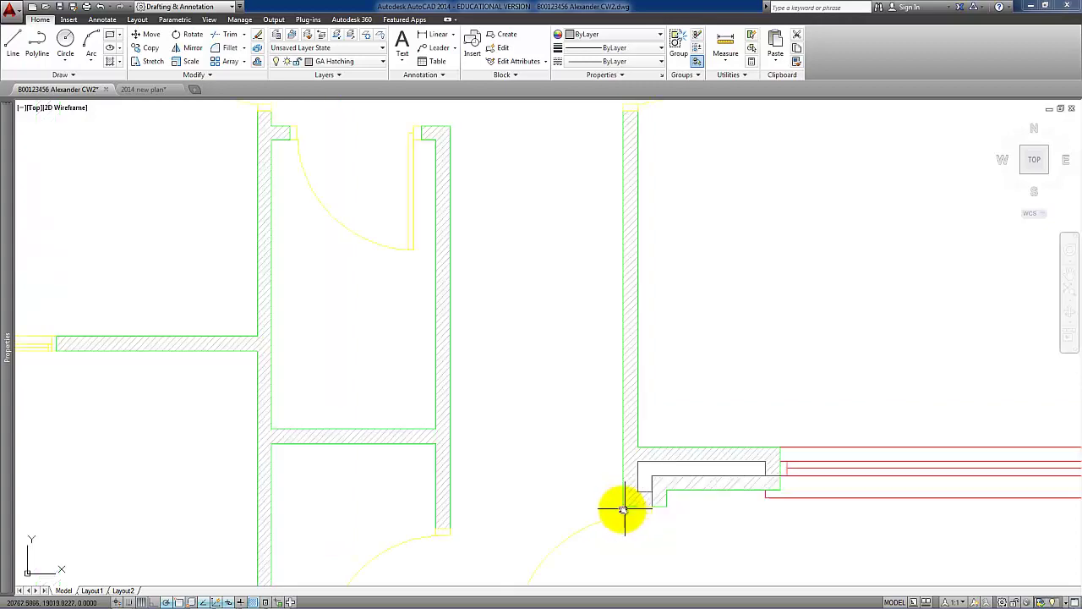
scroll(555, 502, down, 1)
scroll(616, 433, down, 1)
scroll(616, 432, down, 1)
scroll(626, 428, down, 1)
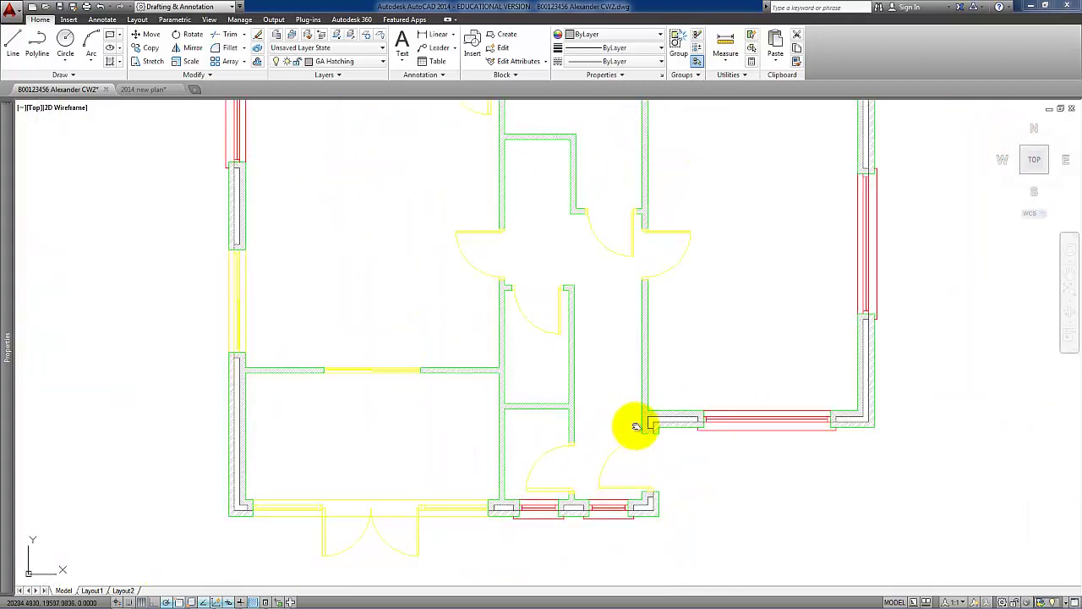
scroll(645, 433, down, 2)
scroll(655, 440, down, 1)
middle_drag(655, 440, 621, 442)
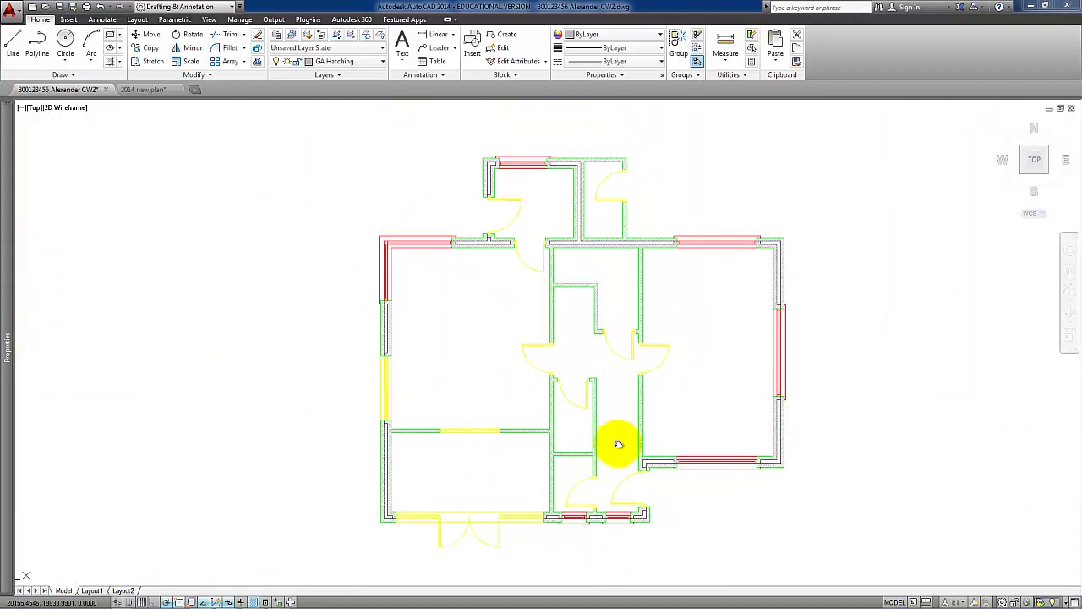